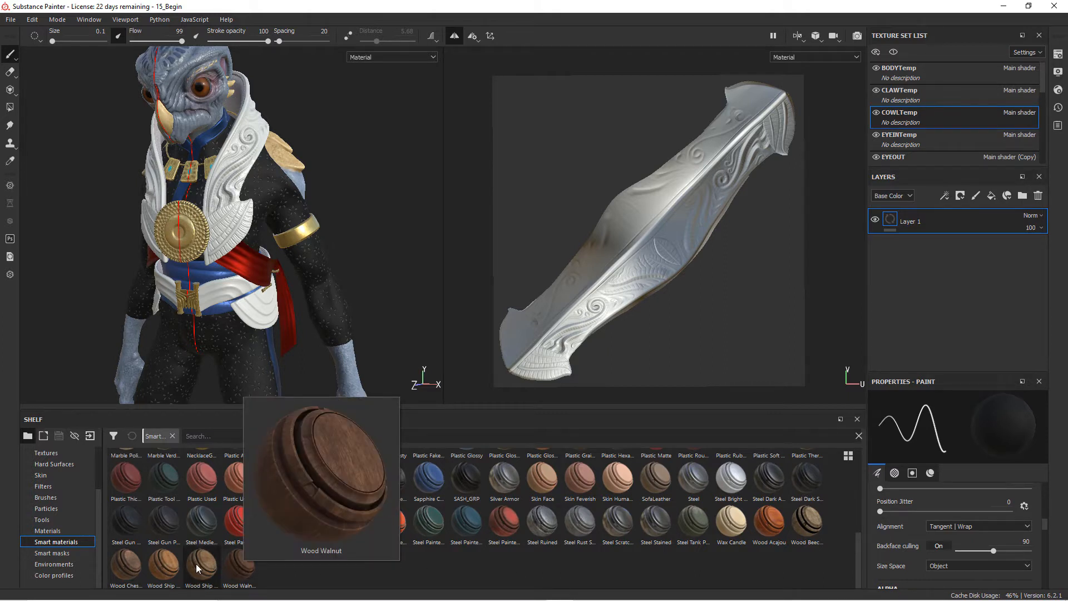
Step: Add the Wood Acajou smart material above Layer 1 in the COWLTemp texture set and inspect the cowl
mouse_move(198, 568)
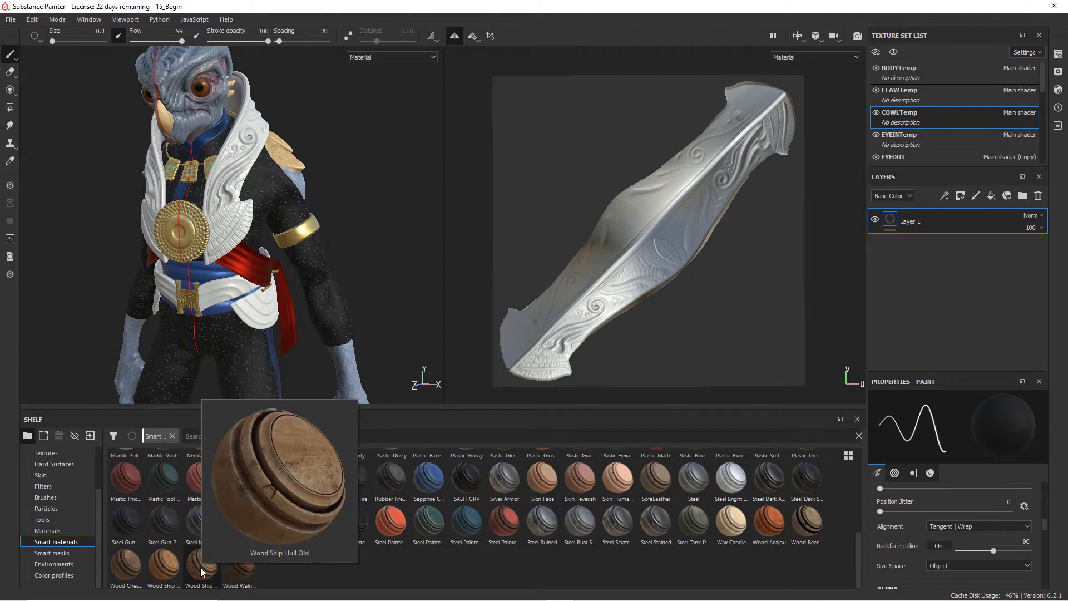
mouse_move(771, 530)
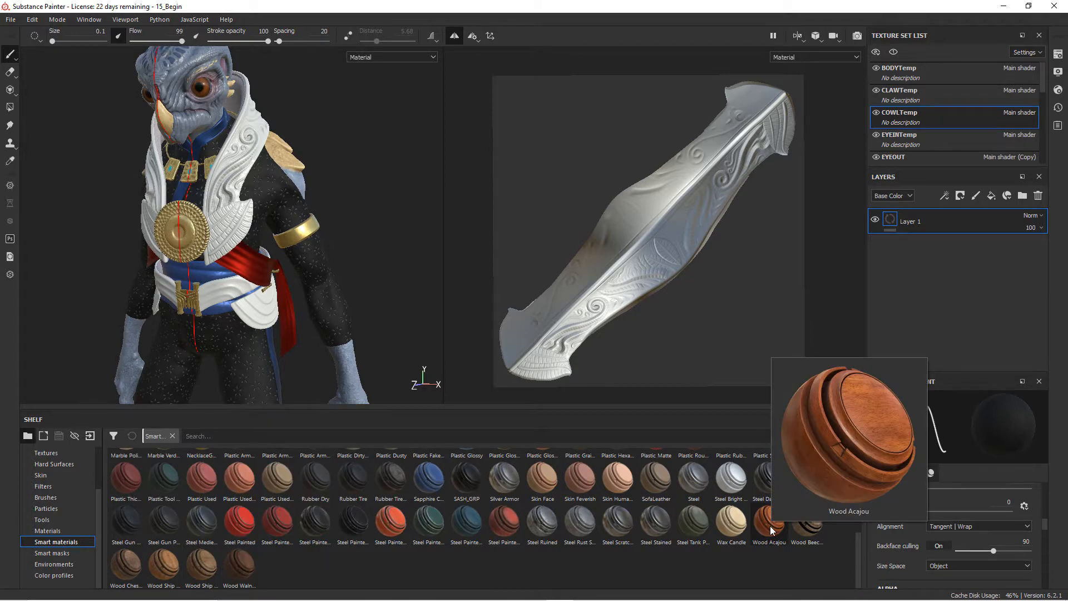
left_click_drag(771, 530, 954, 229)
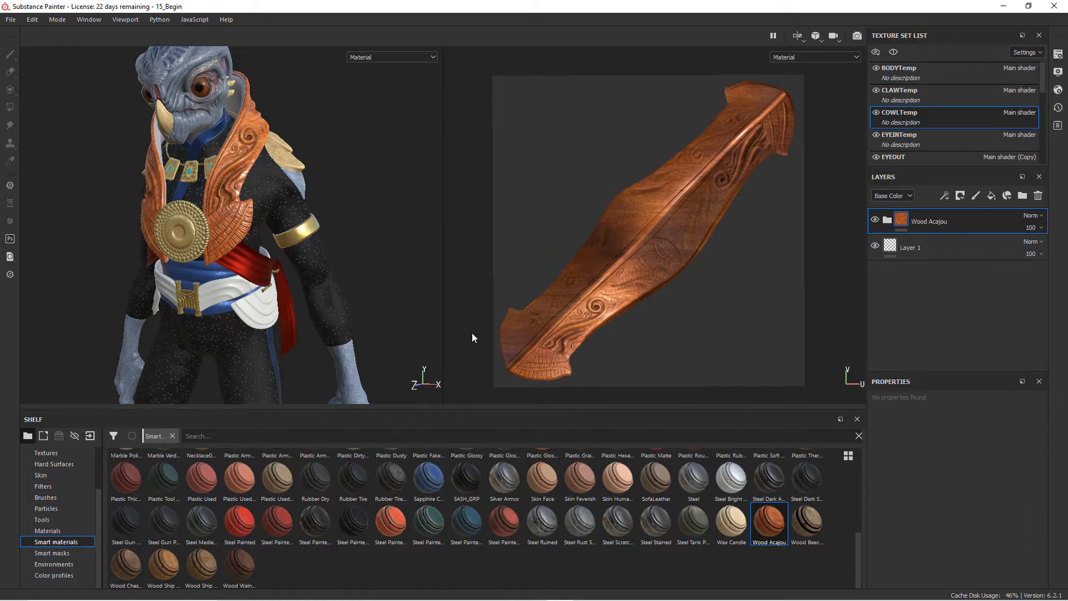
left_click_drag(266, 205, 246, 205, "alt")
middle_click_drag(246, 205, 306, 285, "alt")
right_click_drag(306, 285, 362, 301, "alt")
left_click_drag(361, 301, 338, 273, "alt")
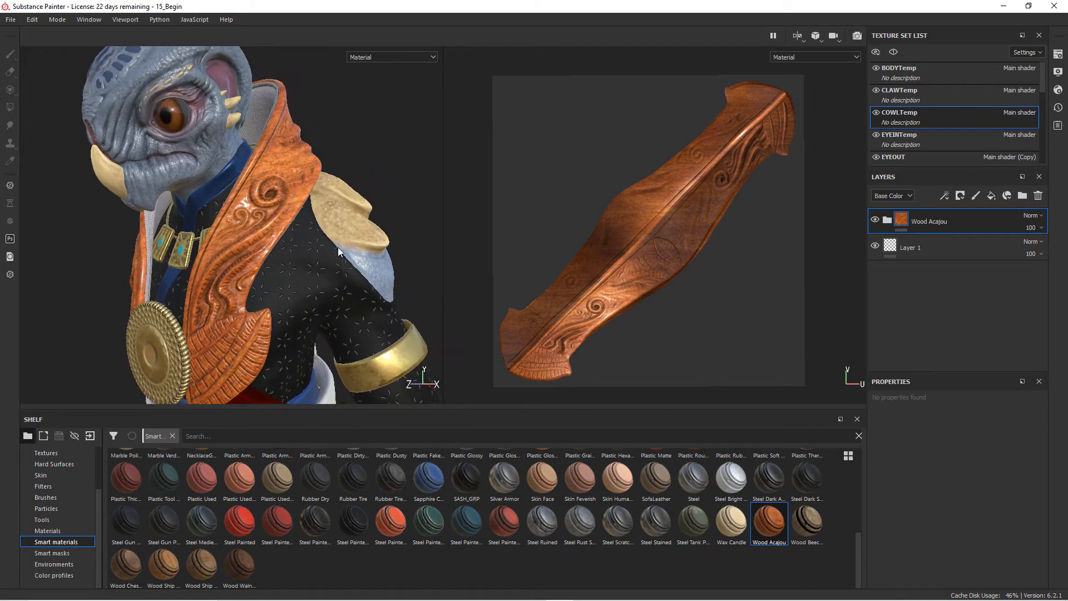
left_click_drag(329, 227, 298, 208, "alt")
middle_click_drag(298, 208, 304, 175, "alt")
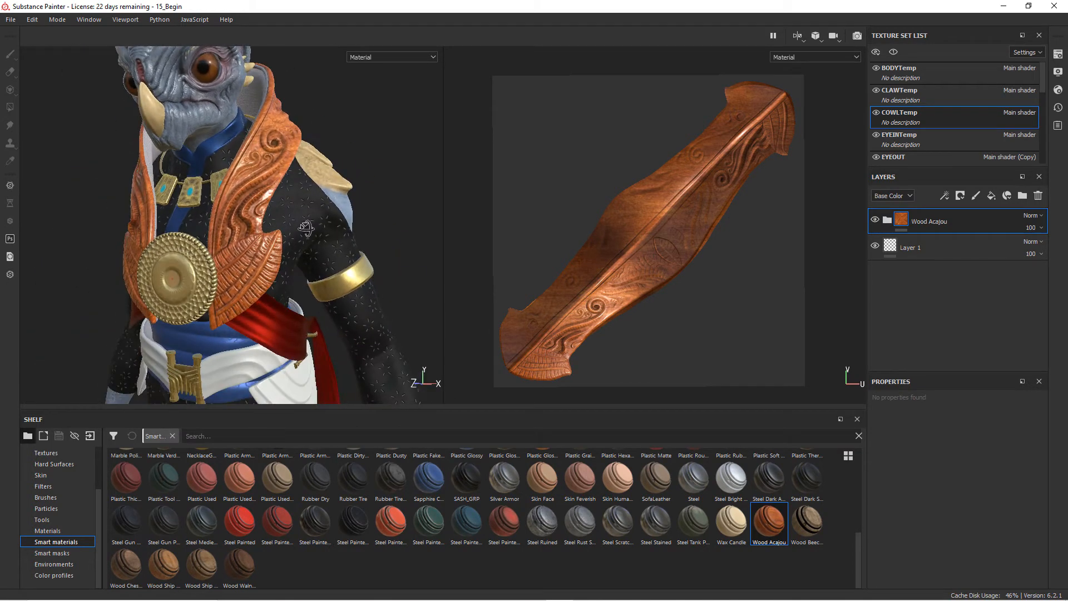
Step: In the Wood Acajou folder, set the Dirt mask generator's Grunge Amount to 0.23 and Dirt Level to 0.74
left_click(885, 219)
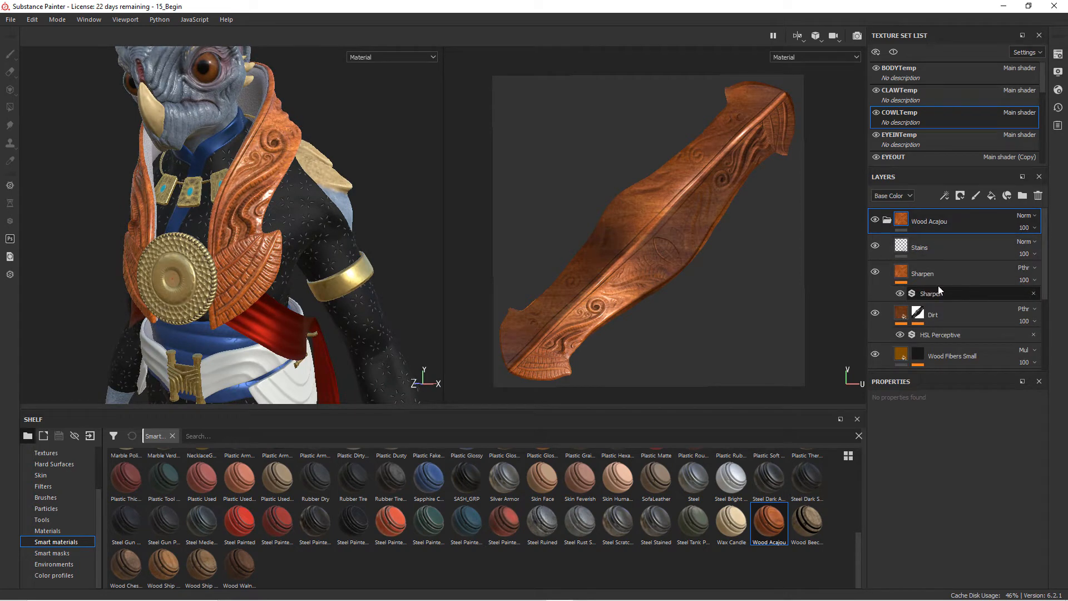
left_click(918, 313)
left_click(959, 334)
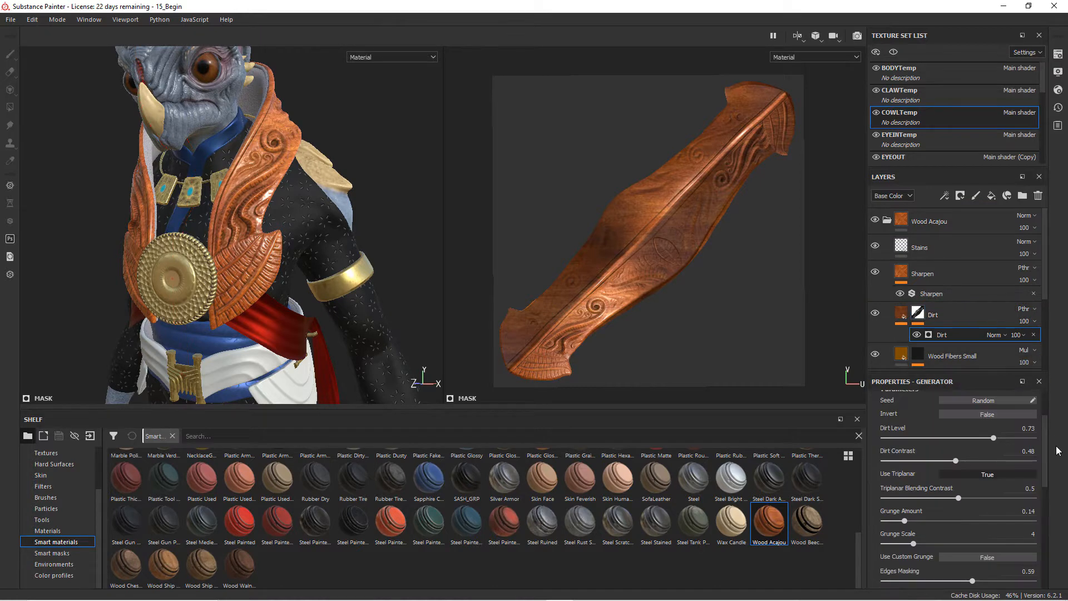
mouse_move(903, 521)
left_mouse_down()
mouse_move(936, 526)
mouse_move(917, 521)
left_mouse_up()
mouse_move(993, 439)
left_mouse_down()
mouse_move(977, 440)
mouse_move(995, 440)
left_mouse_up()
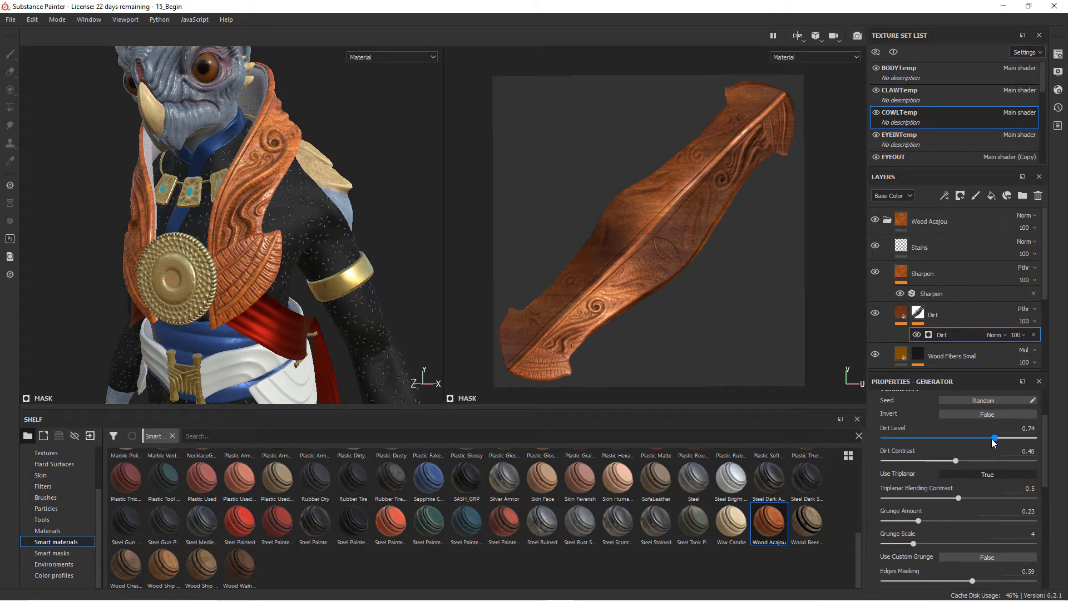
middle_click_drag(244, 161, 252, 196, "alt")
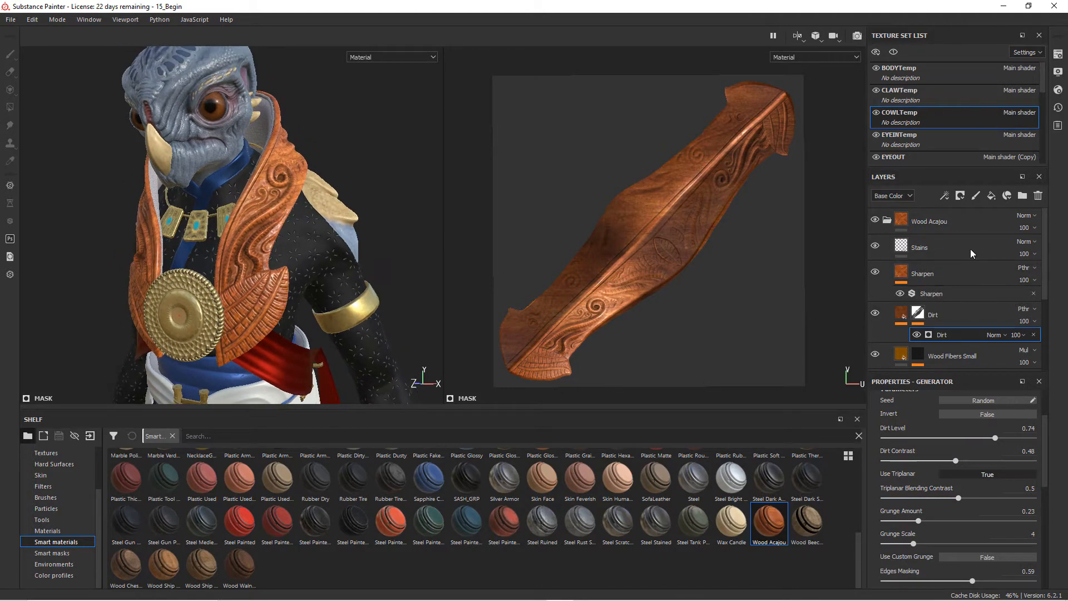
Step: Change Color 2 of the Base layer's Gradient filter to a duller orange-brown (RGB 0.707, 0.435, 0.255) and inspect the cowl
scroll(982, 328, "down", 1)
scroll(1003, 329, "down", 2)
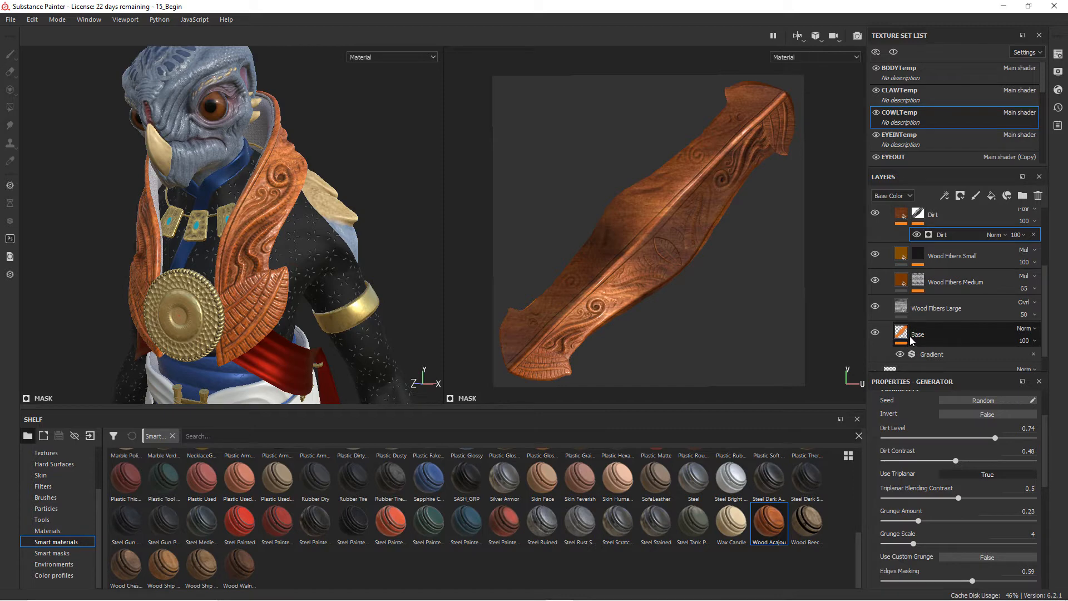
left_click(970, 354)
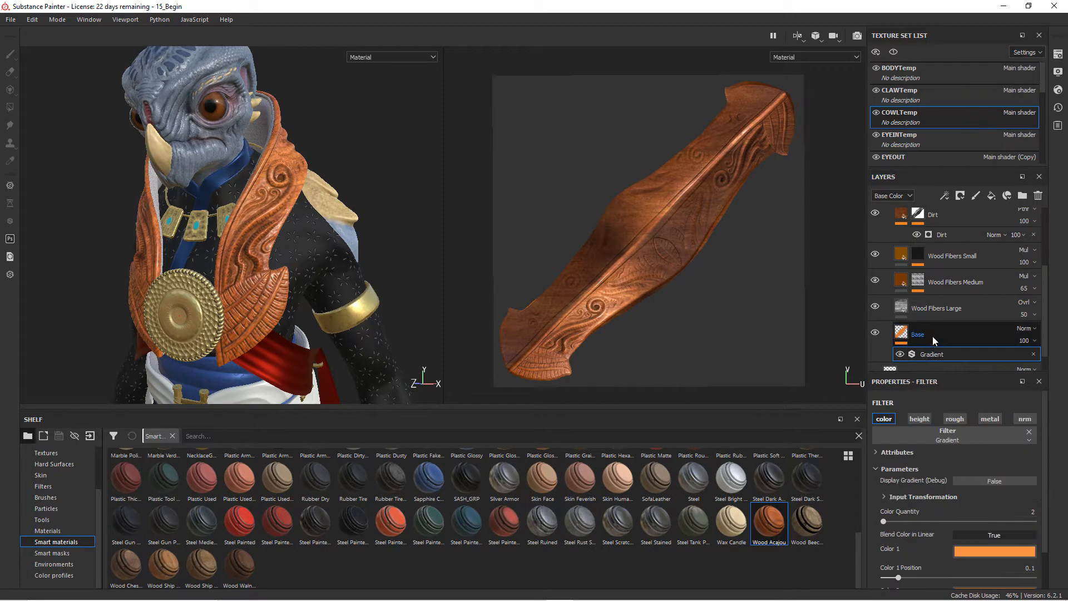
scroll(1001, 473, "down", 1)
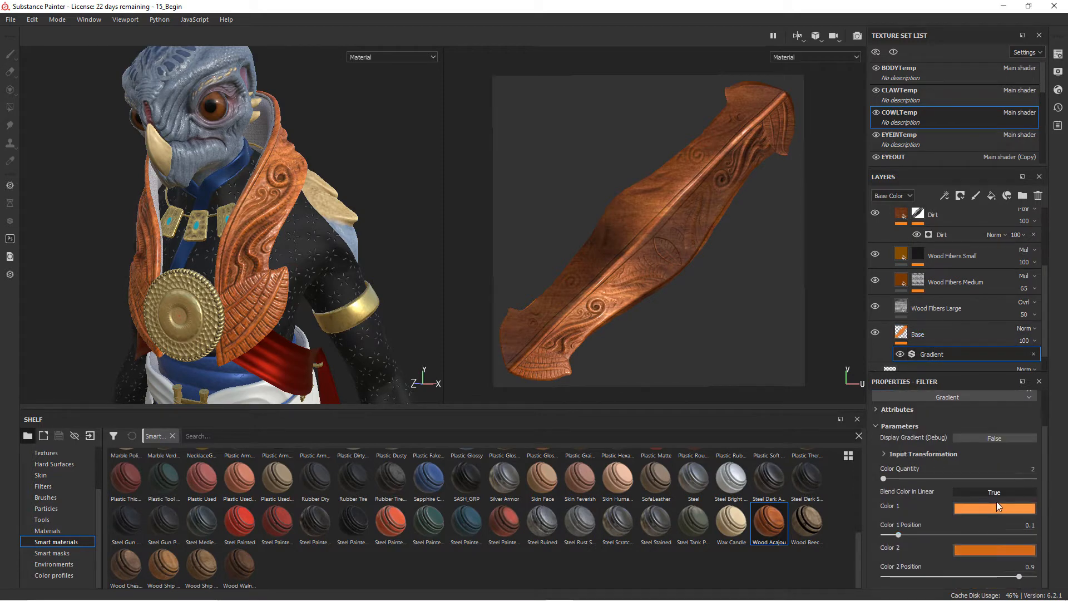
left_click(999, 551)
mouse_move(985, 453)
left_mouse_down()
mouse_move(986, 489)
mouse_move(980, 449)
mouse_move(968, 465)
left_mouse_up()
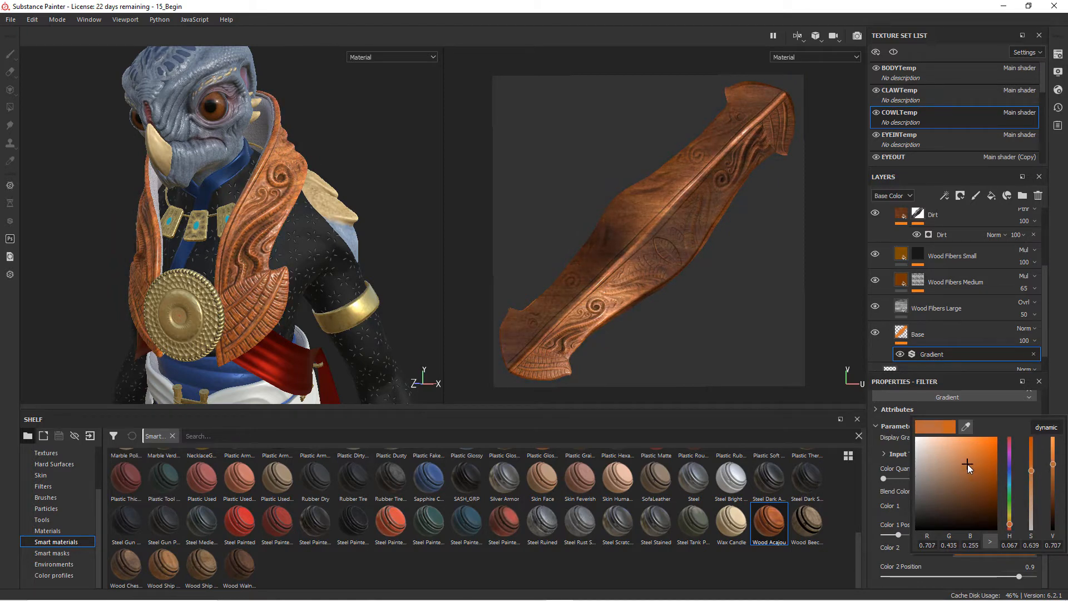
mouse_move(318, 246)
left_mouse_down("alt")
mouse_move(368, 243)
mouse_move(333, 245)
left_mouse_up("alt")
right_click_drag(332, 245, 344, 239, "alt")
left_click_drag(344, 239, 231, 289, "alt")
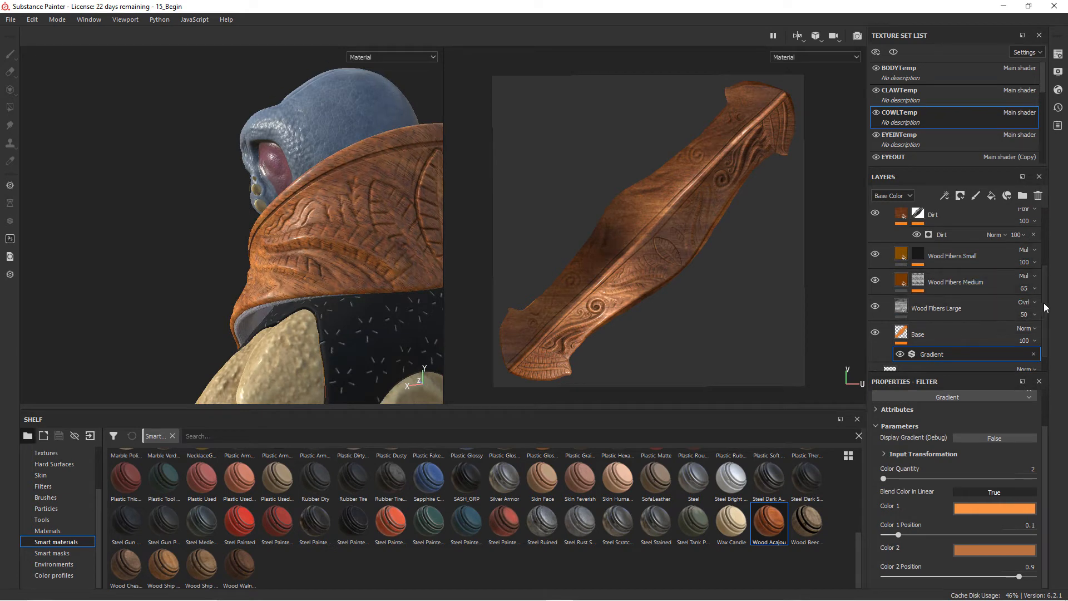
Step: Try a UV scale of 1 on the Wood Fibers Large layer, then restore the scale to 0.2
left_click(971, 310)
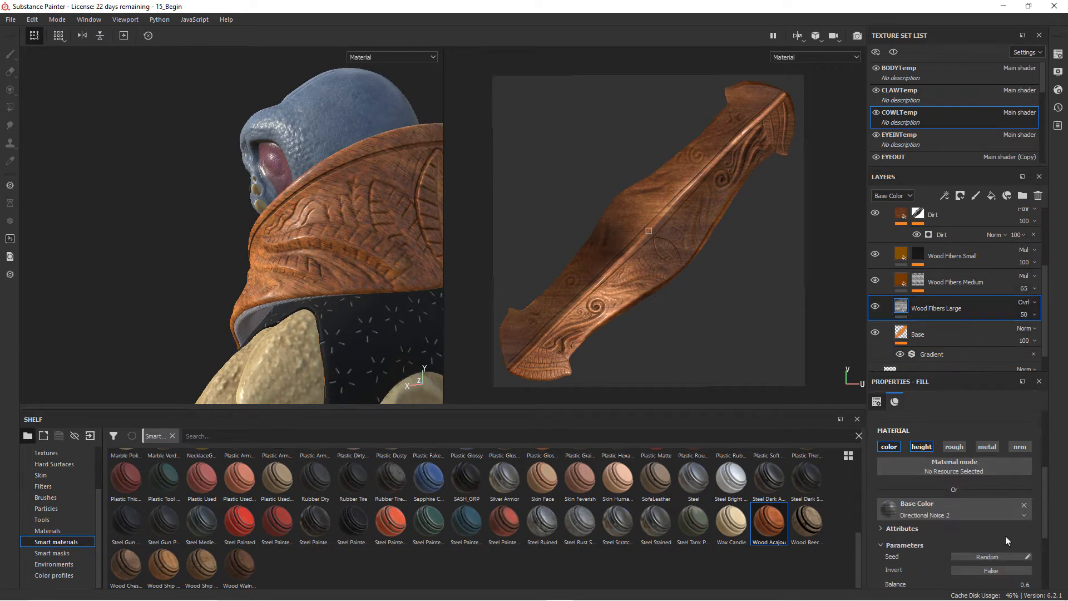
scroll(1025, 505, "up", 3)
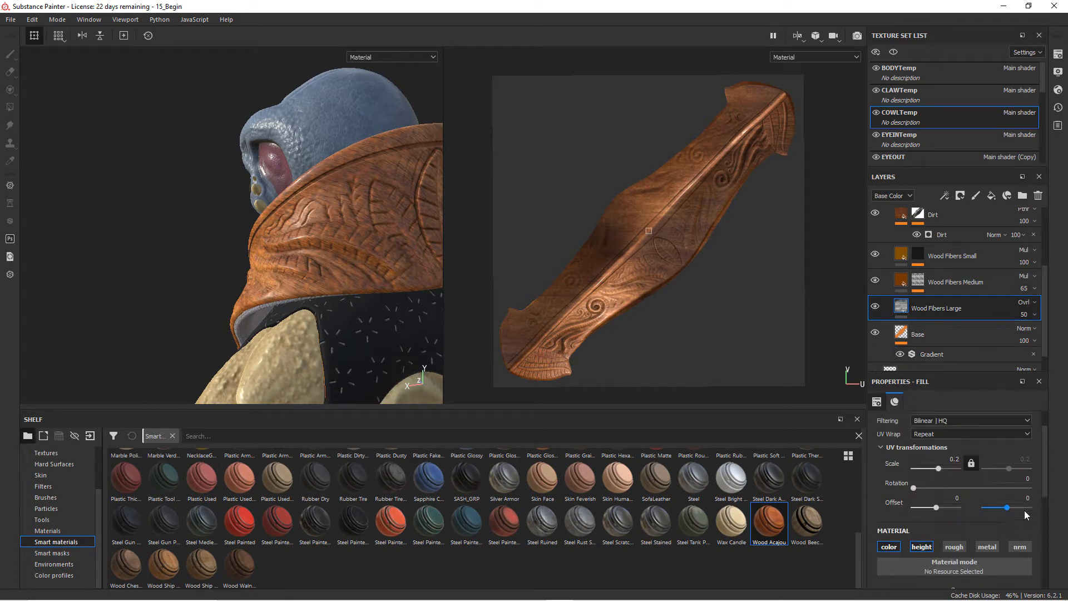
left_click(945, 459)
type("1")
key("Return")
left_click_drag(318, 346, 486, 328, "alt")
right_click_drag(345, 323, 422, 193, "alt")
left_click_drag(367, 228, 385, 264, "alt")
left_click_drag(942, 468, 938, 468)
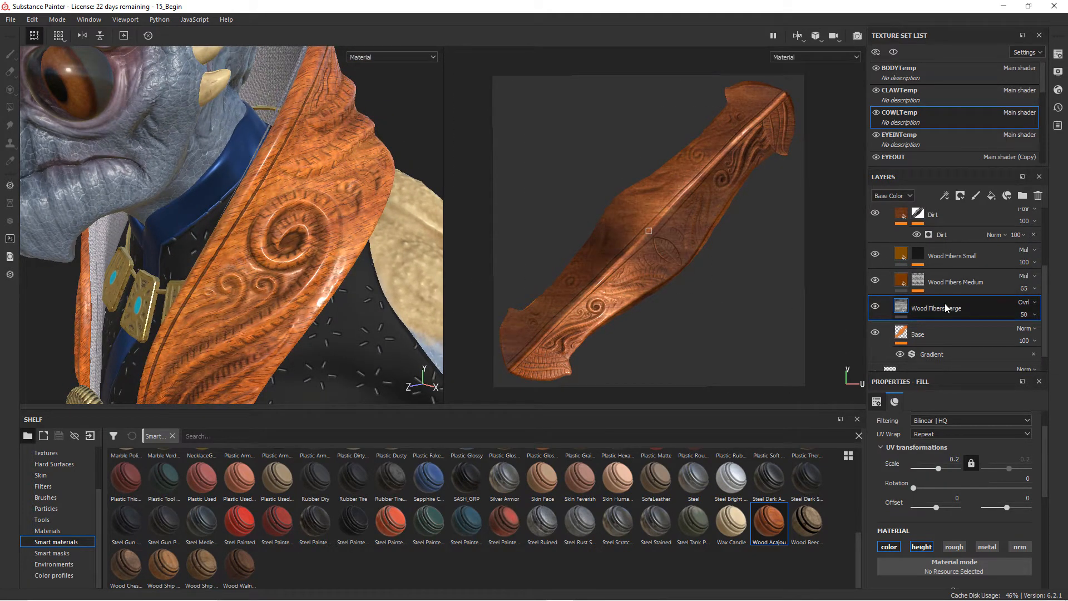
Step: Check the Wood Fibers Medium layer's UV scale and try a scale of 2 on the Wood Fibers Small layer
left_click(957, 279)
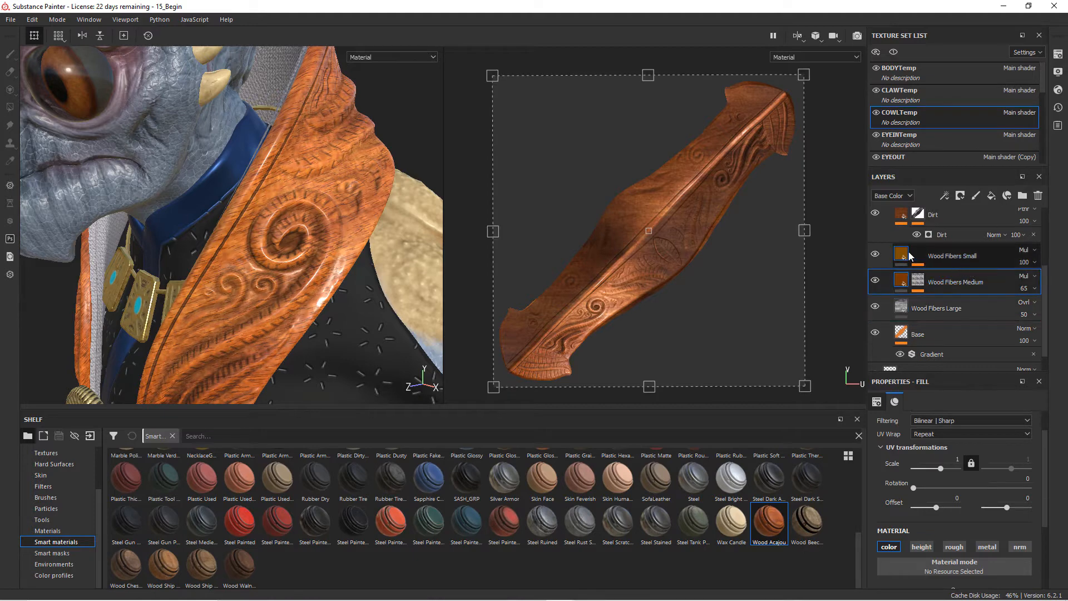
left_click(957, 460)
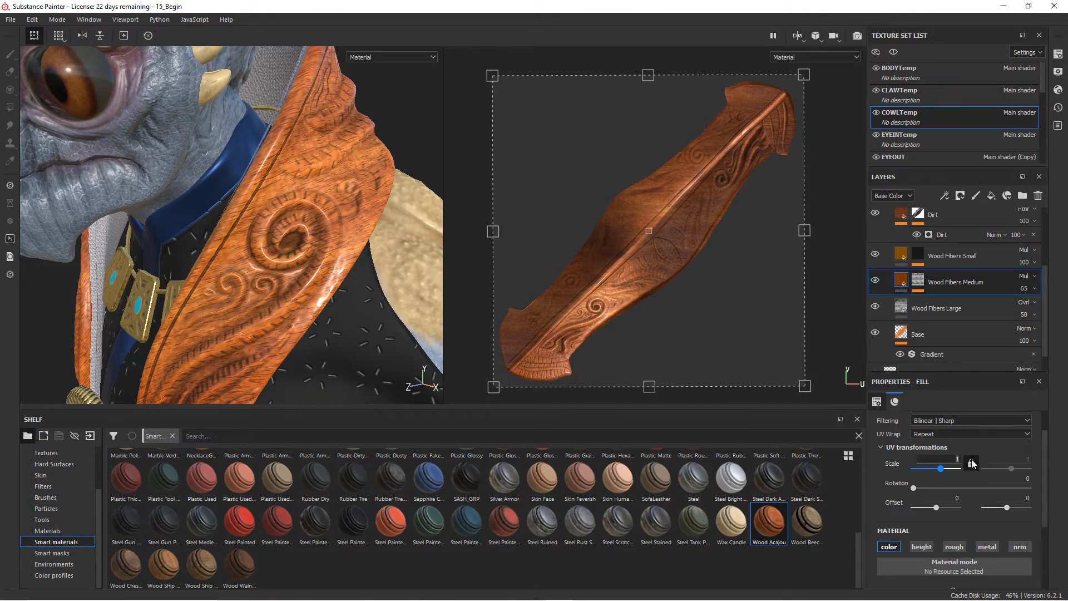
left_click(957, 256)
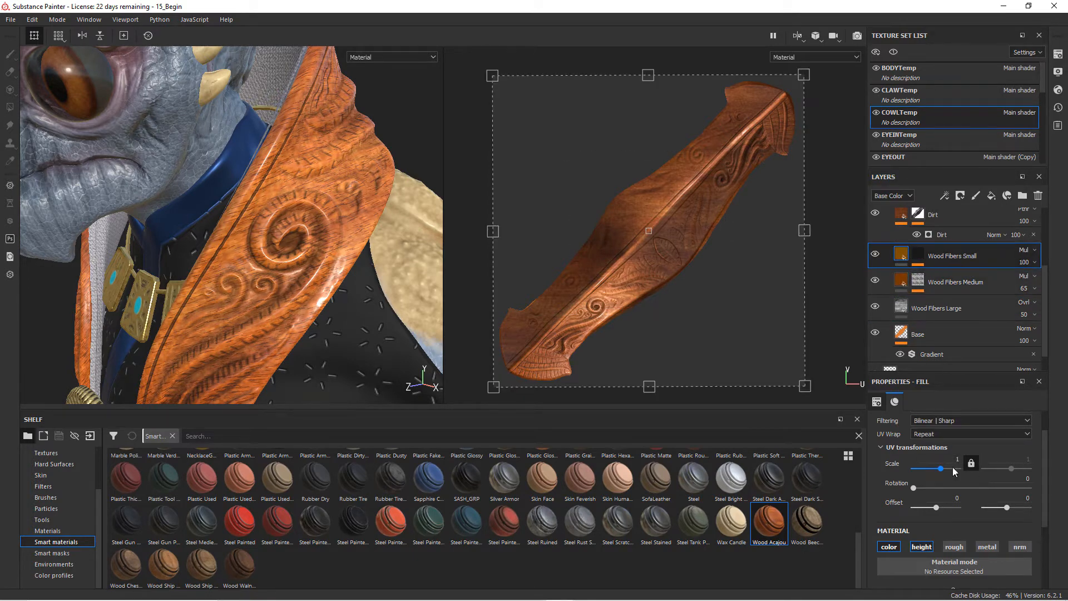
type("2")
key("Return")
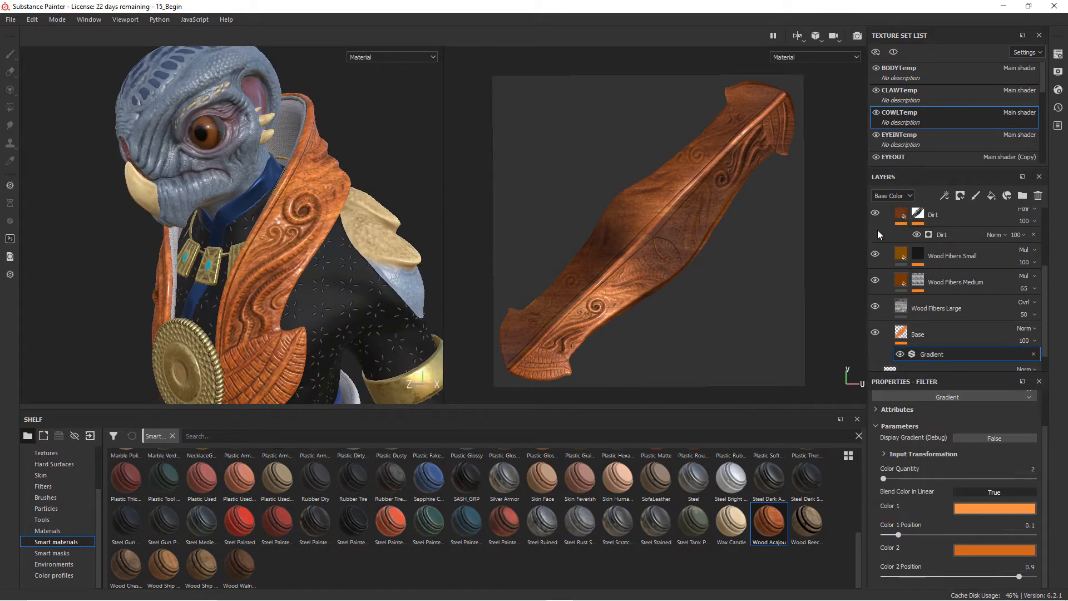
Step: Collapse the Wood Acajou folder and add the Wood Ship Hull Nordic smart material above it
scroll(879, 234, "up", 4)
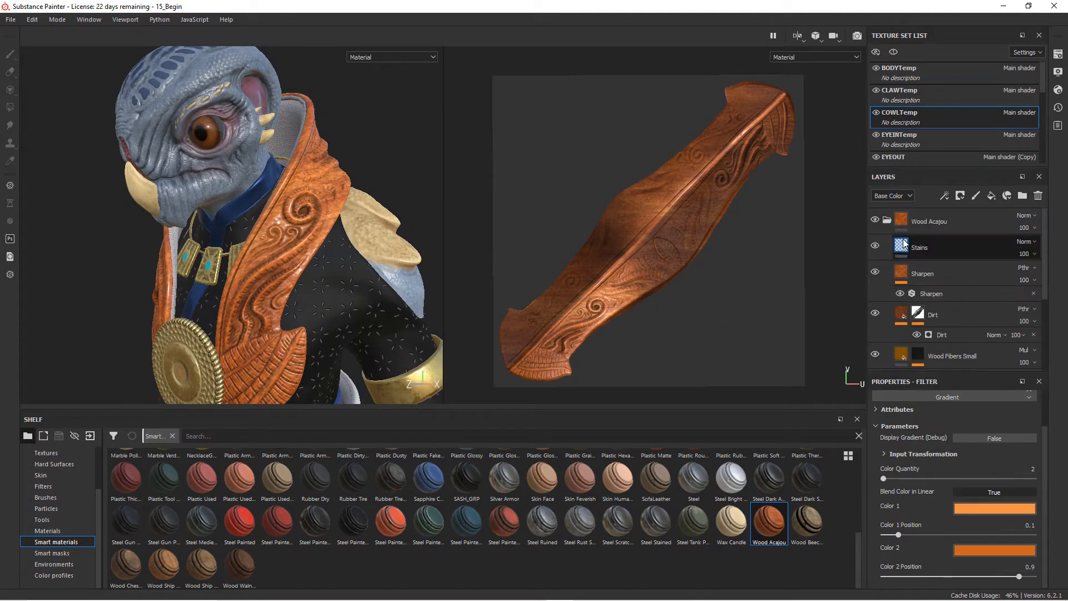
left_click(888, 221)
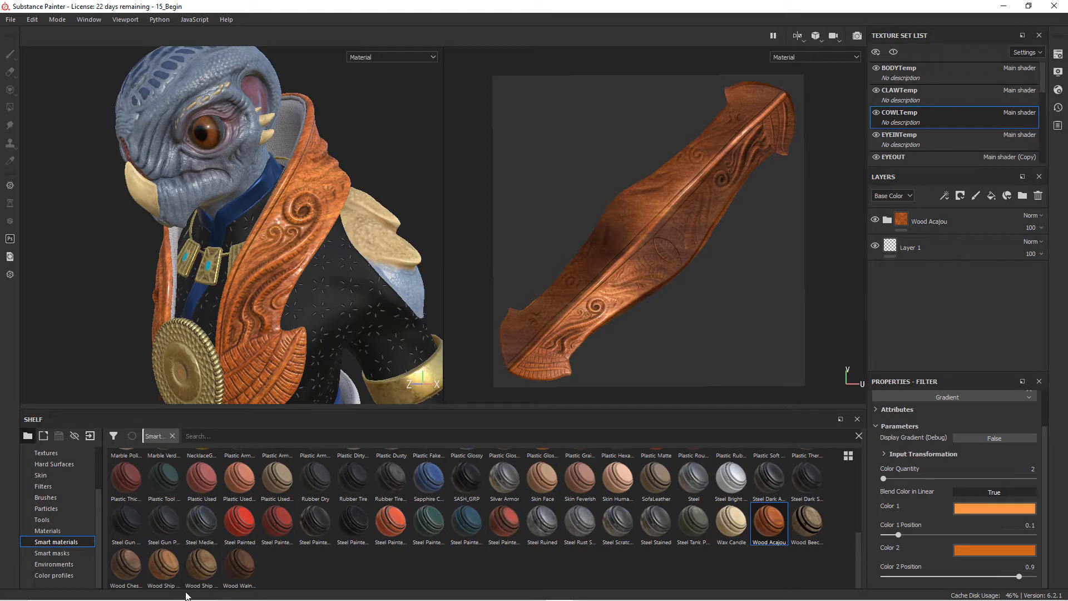
left_click_drag(164, 565, 952, 239)
left_click_drag(267, 244, 328, 283, "alt")
Step: Expand the Wood Ship Hull Nordic folder, toggle the Pattern layer's visibility to compare, and try a different UV scale on its fill
left_click(887, 221)
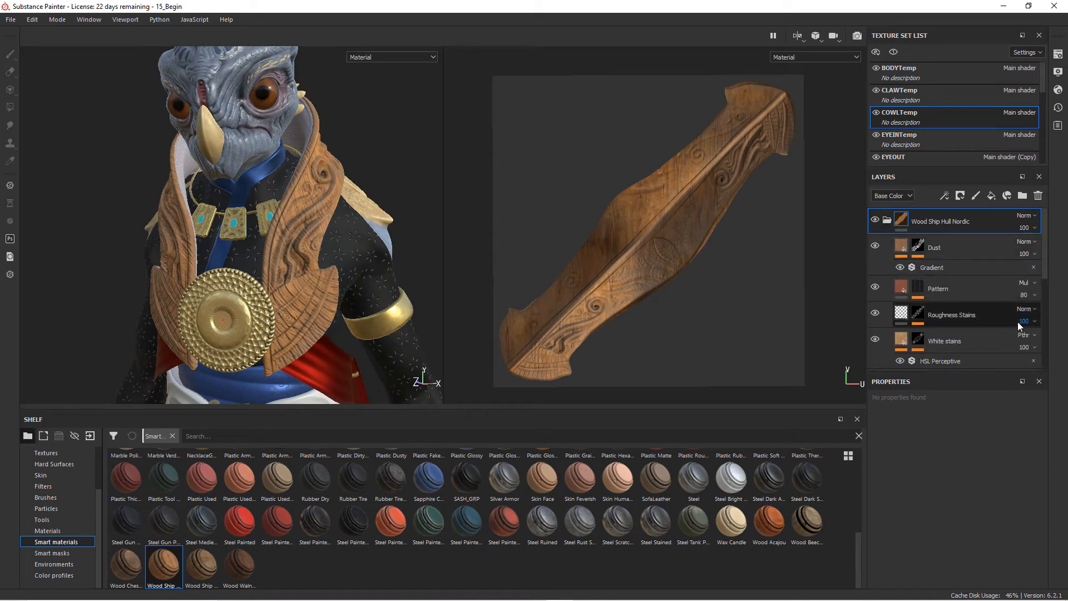
left_click(902, 289)
key("ctrl+z")
left_click(875, 287)
left_click(875, 287)
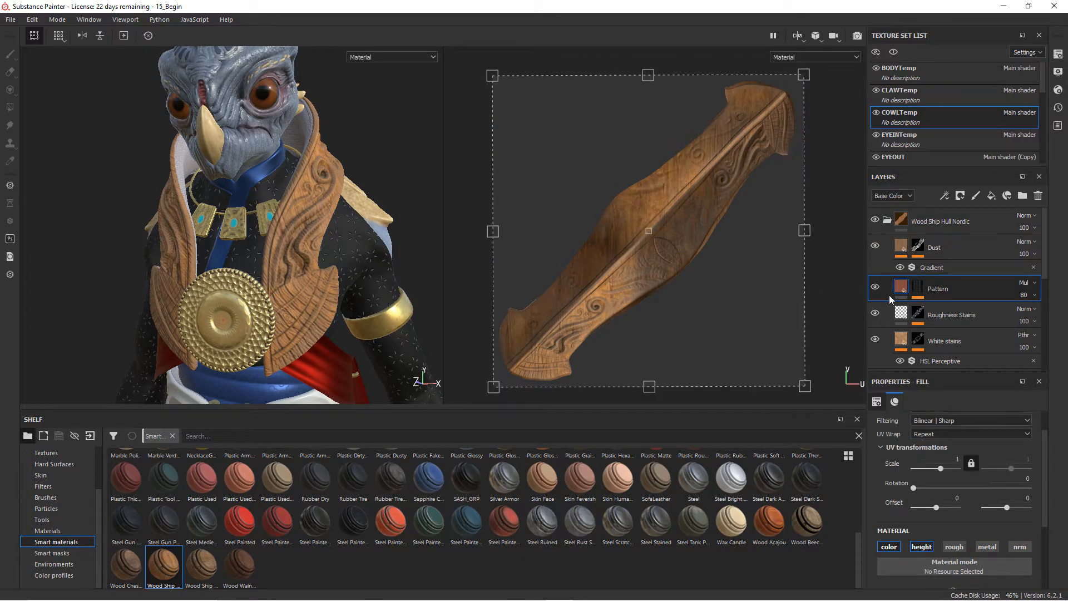
left_click_drag(941, 467, 944, 470)
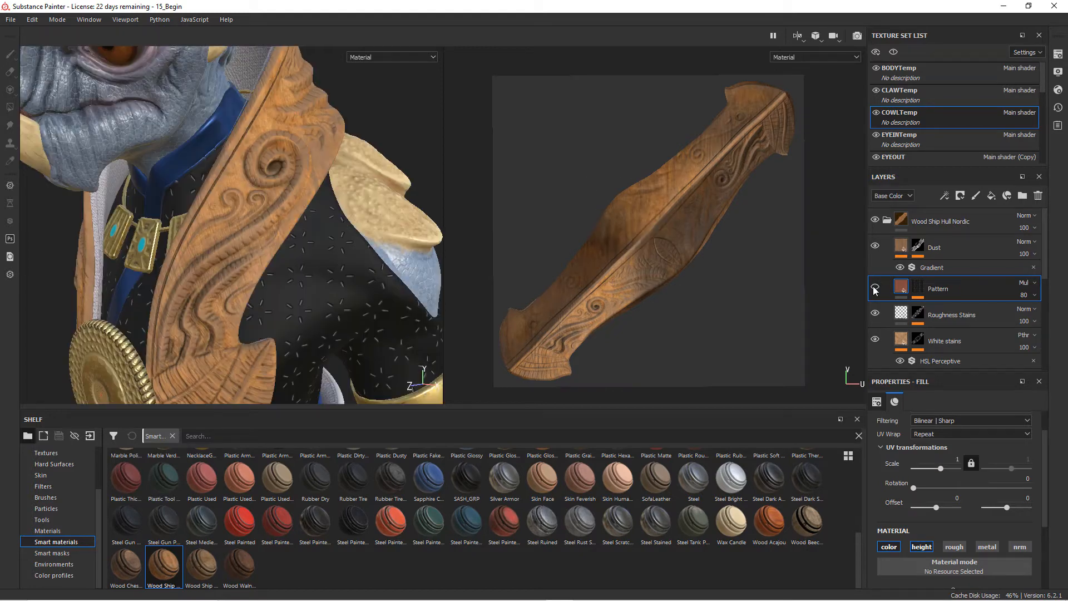
Step: Set the UV scale of the Wood 01 fill in the Pattern layer's mask to 7.73 and inspect the cowl
left_click(918, 287)
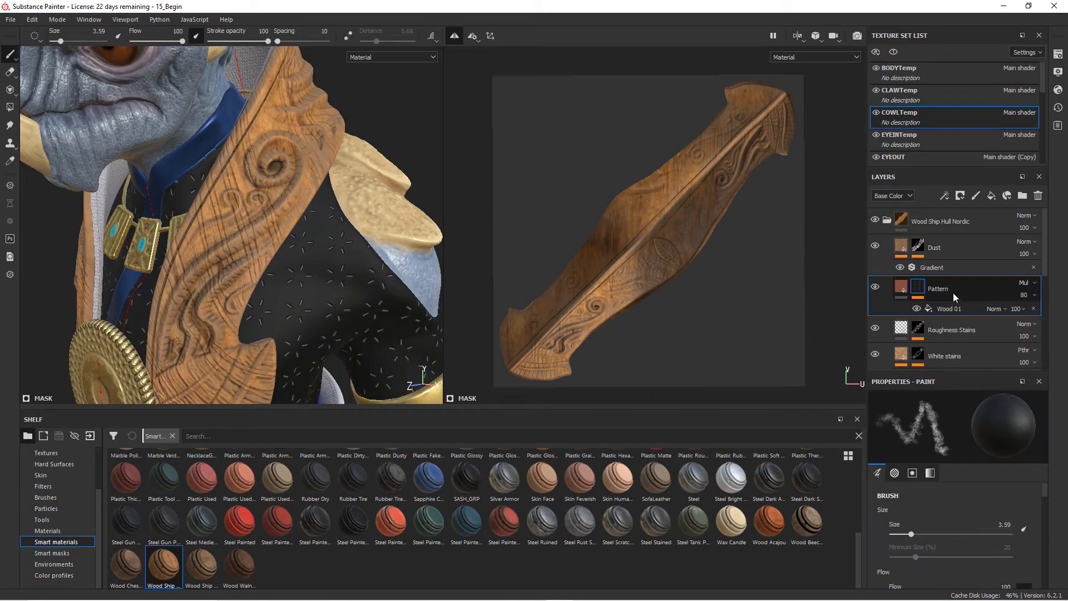
left_click(947, 311)
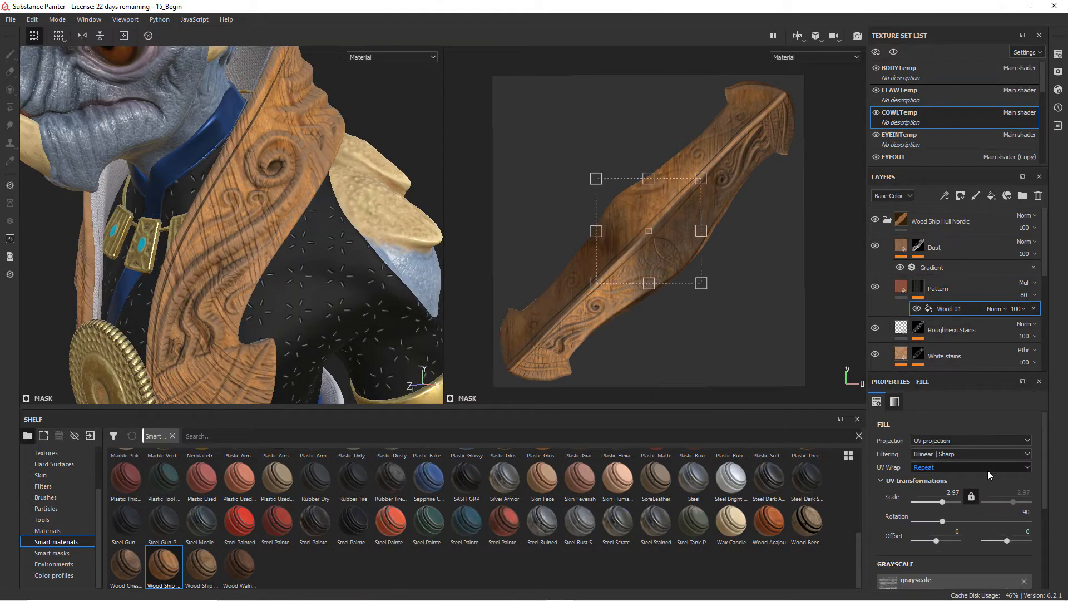
left_click_drag(943, 500, 944, 505)
left_click_drag(312, 239, 328, 239, "alt")
right_click_drag(328, 240, 295, 232, "alt")
middle_click_drag(295, 232, 284, 206, "alt")
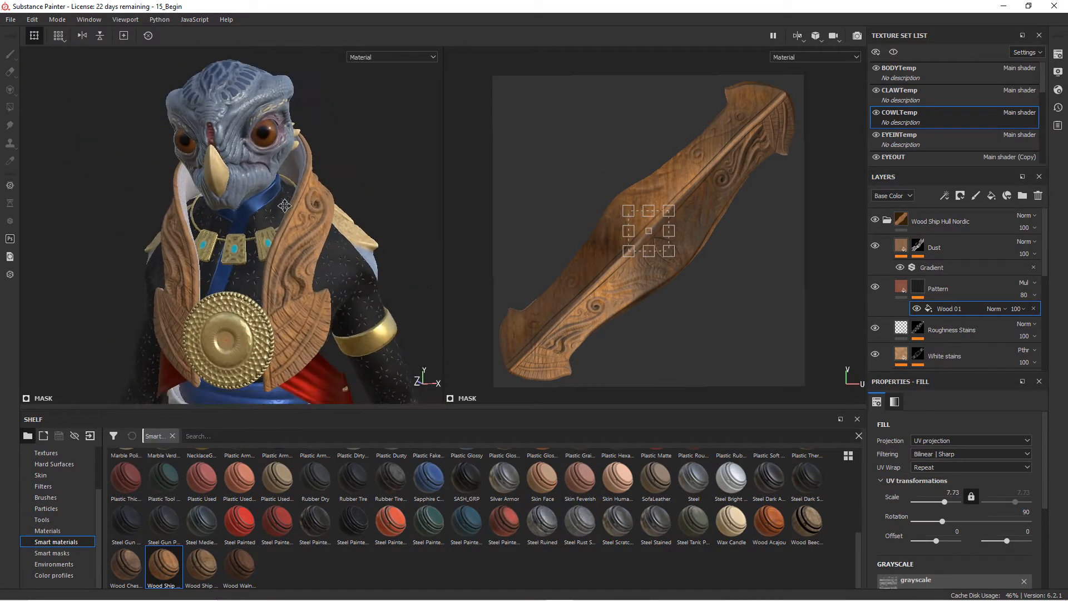
right_click_drag(285, 205, 365, 221, "alt")
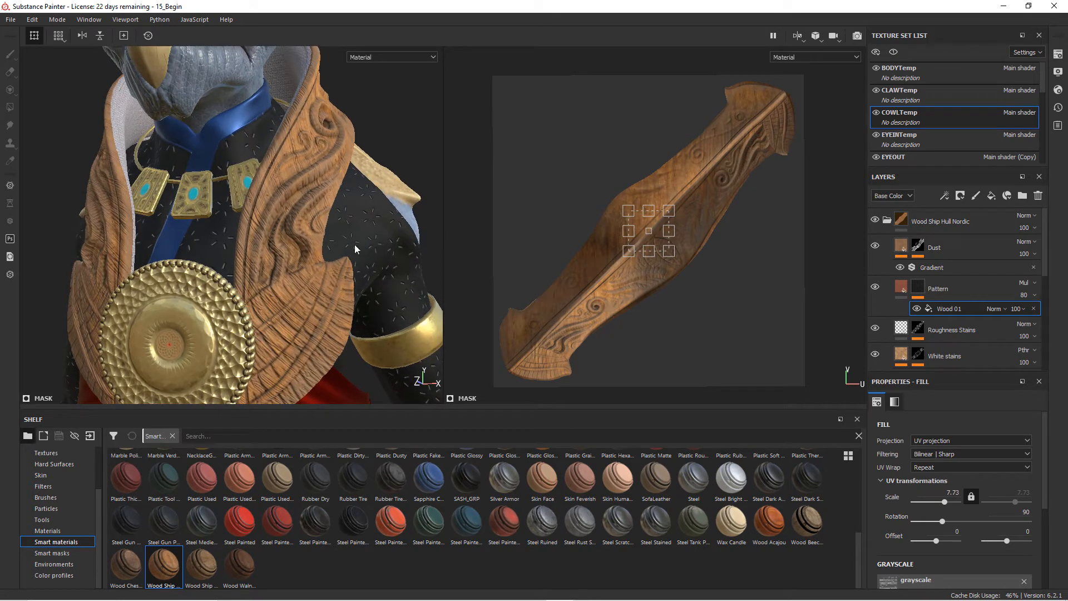
Step: Collapse and hide the Wood Ship Hull Nordic folder to compare it with Wood Acajou, and delete the Nordic folder
left_click(887, 220)
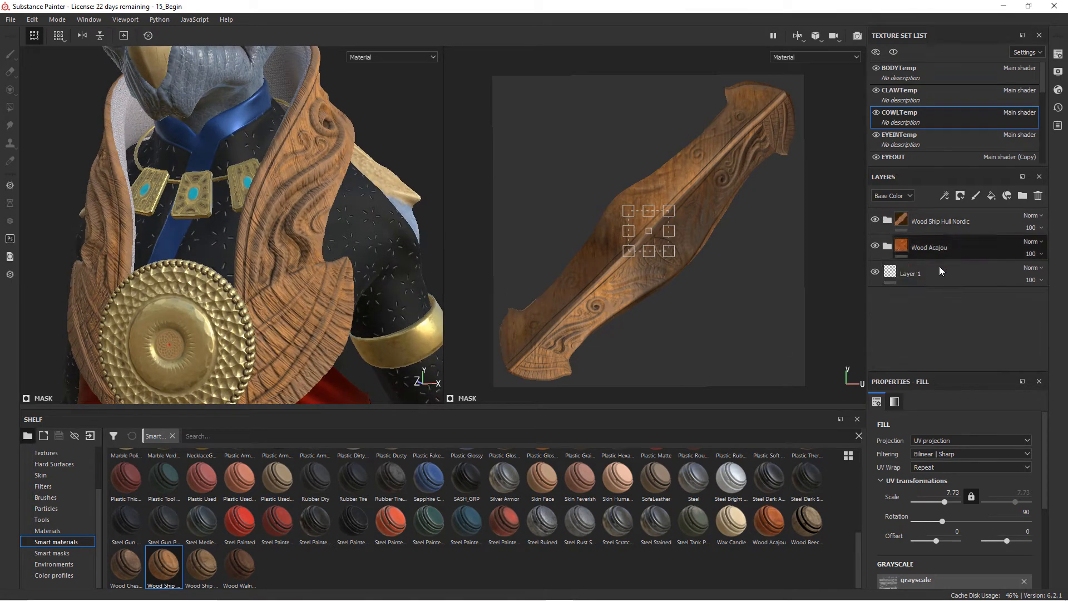
left_click(875, 221)
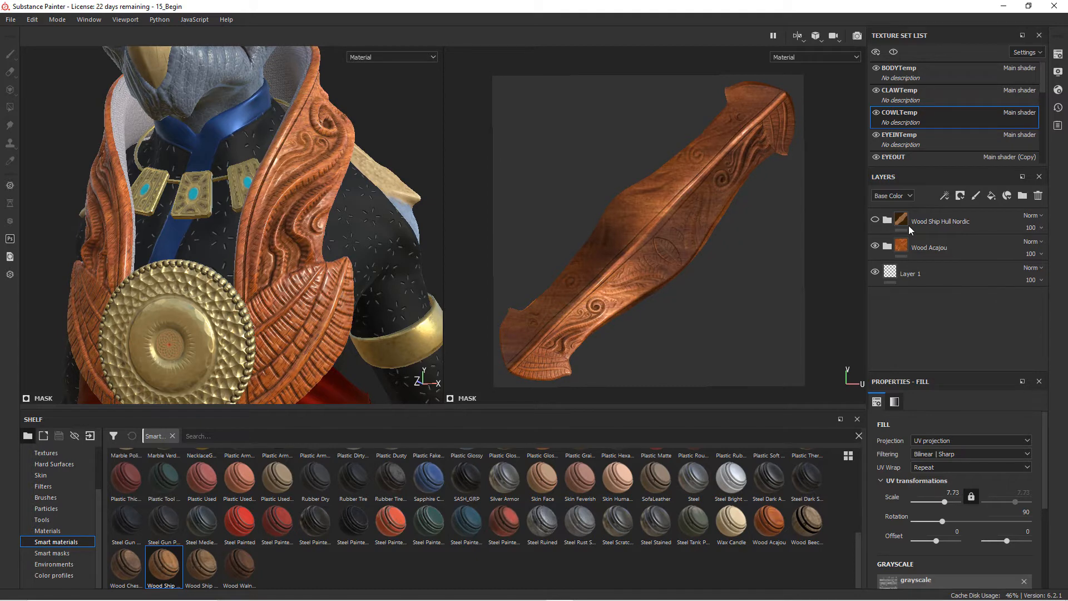
left_click(948, 223)
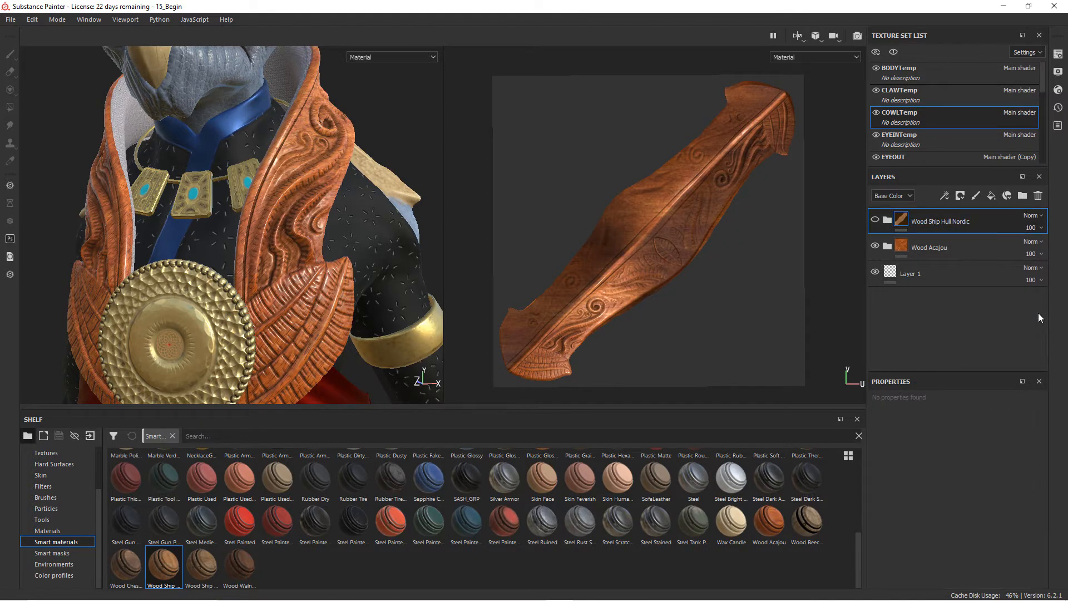
left_click(1039, 195)
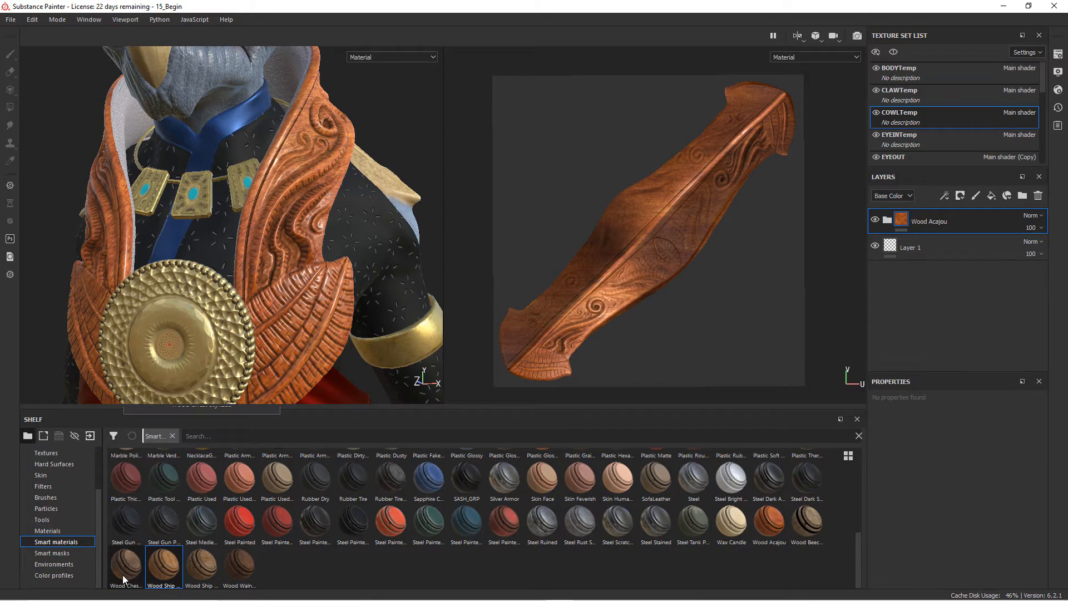
Step: Add the Wood Chest Stylized smart material above Wood Acajou and view the result on the cowl
left_click_drag(123, 577, 937, 209)
left_click_drag(347, 192, 343, 202, "alt")
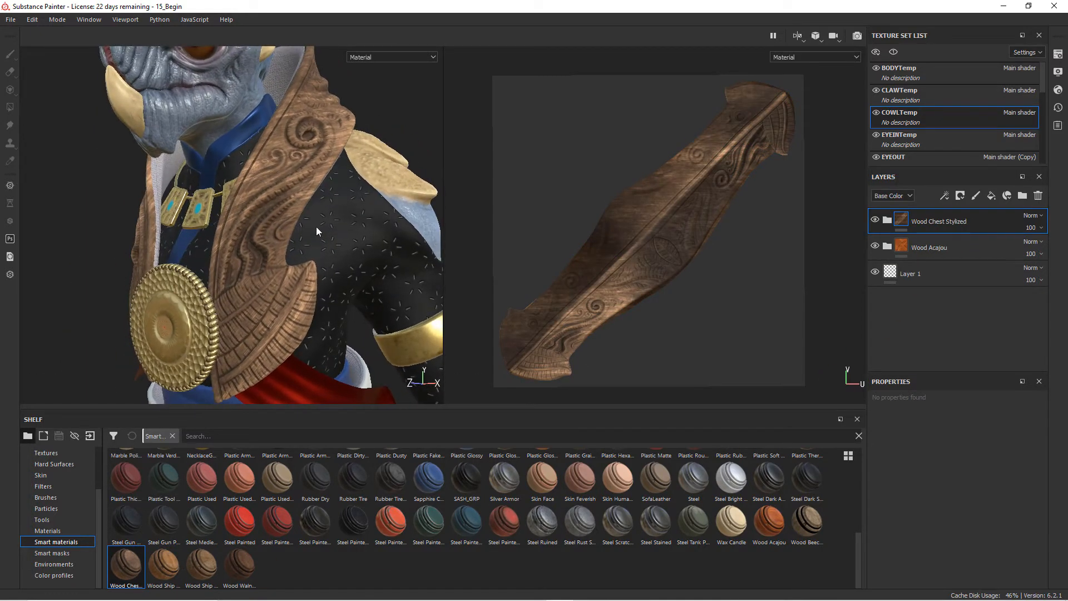
Step: Search all shelf resources for "wood" and look over the available wood materials and textures
scroll(99, 459, "up", 5)
left_click(45, 453)
left_click(223, 437)
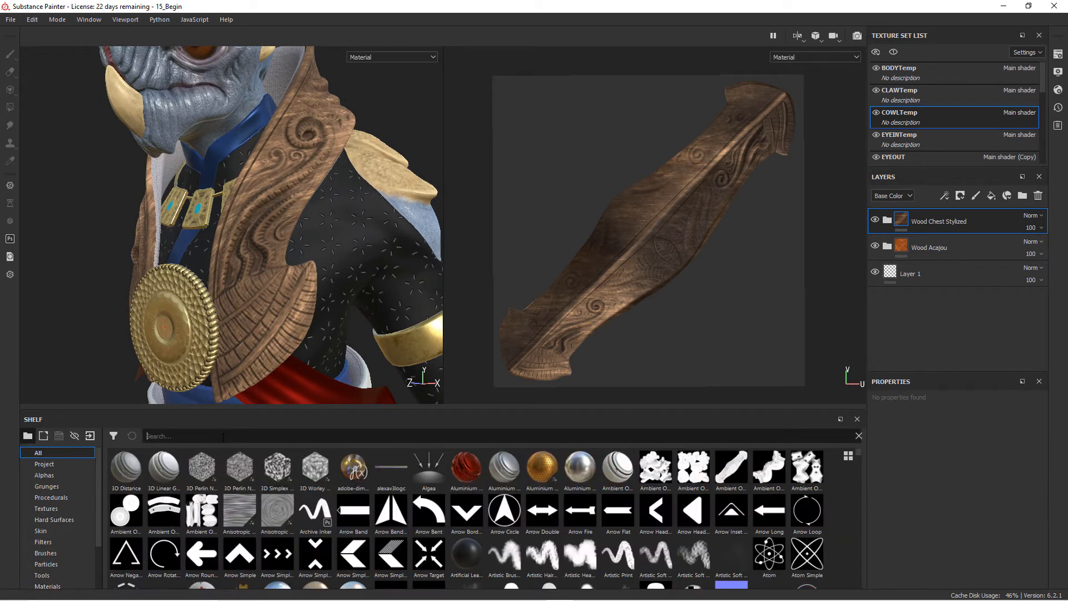
type("wood")
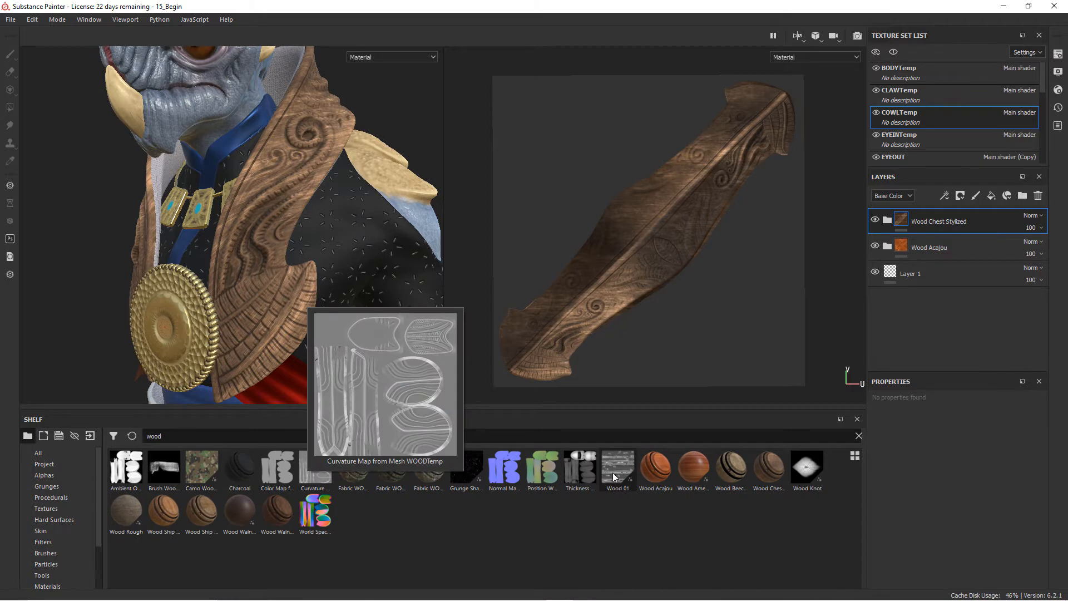
mouse_move(609, 479)
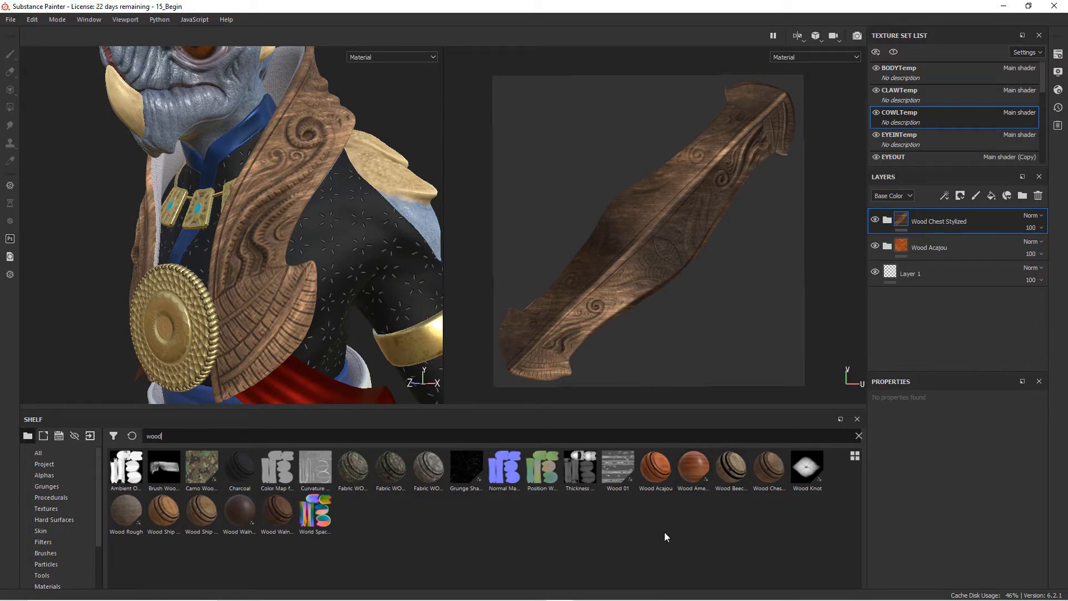
Step: Delete the Wood Chest Stylized folder from the cowl's layer stack, keeping Wood Acajou
left_click(942, 246)
left_click(991, 228)
left_click(1038, 195)
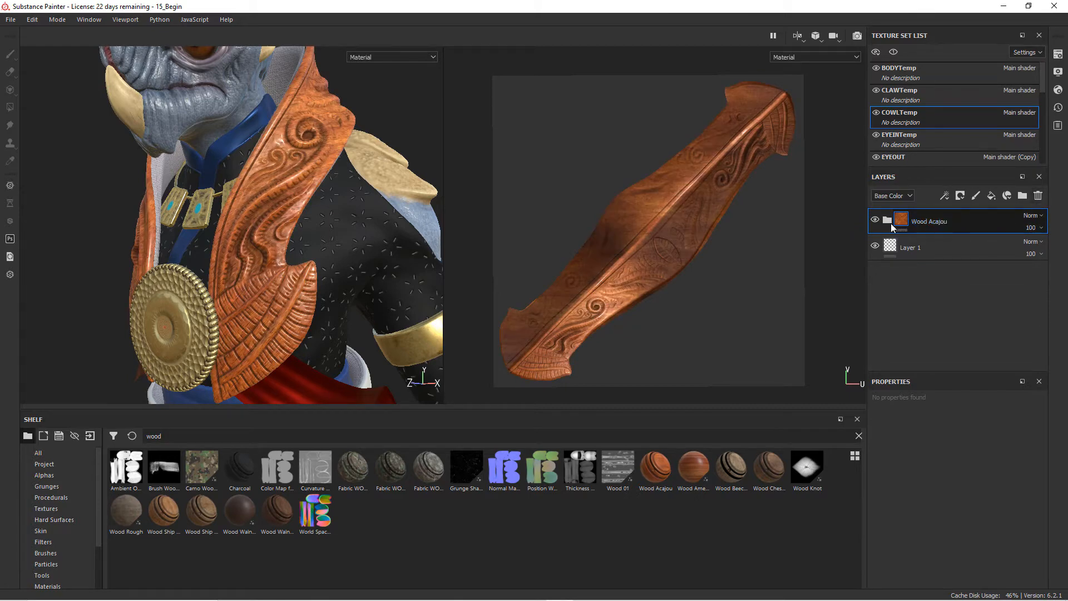
Step: Expand the Wood Acajou folder and set the Wood Fibers Medium base color to a muted brown (R 0.190, G 0.067, B 0.034)
left_click(891, 224)
left_click_drag(1049, 269, 1044, 339)
left_click(904, 266)
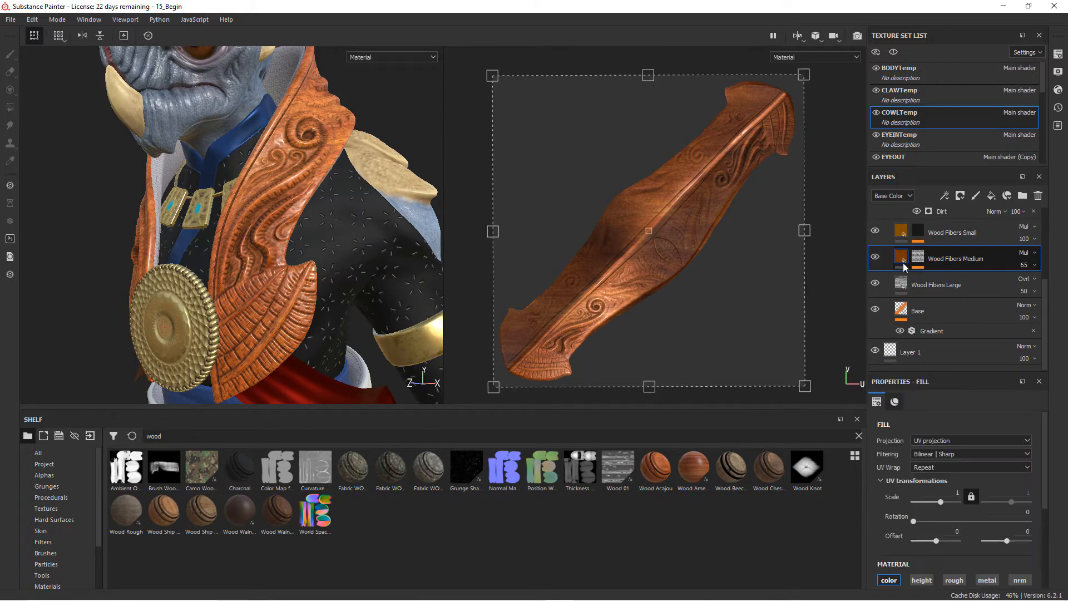
left_click_drag(1045, 481, 1045, 561)
left_click(973, 512)
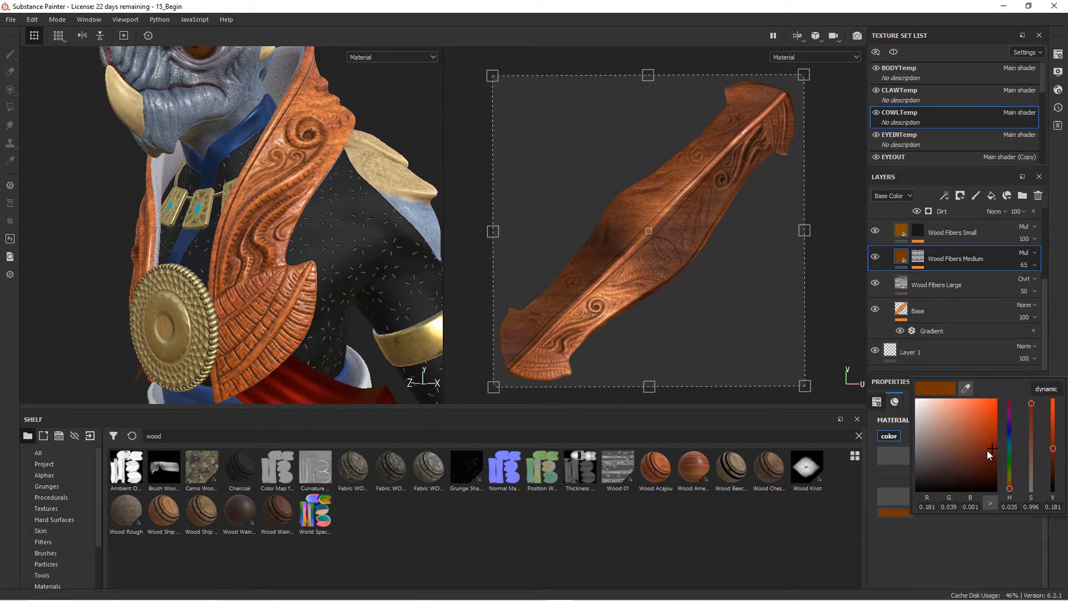
left_click_drag(988, 452, 962, 447)
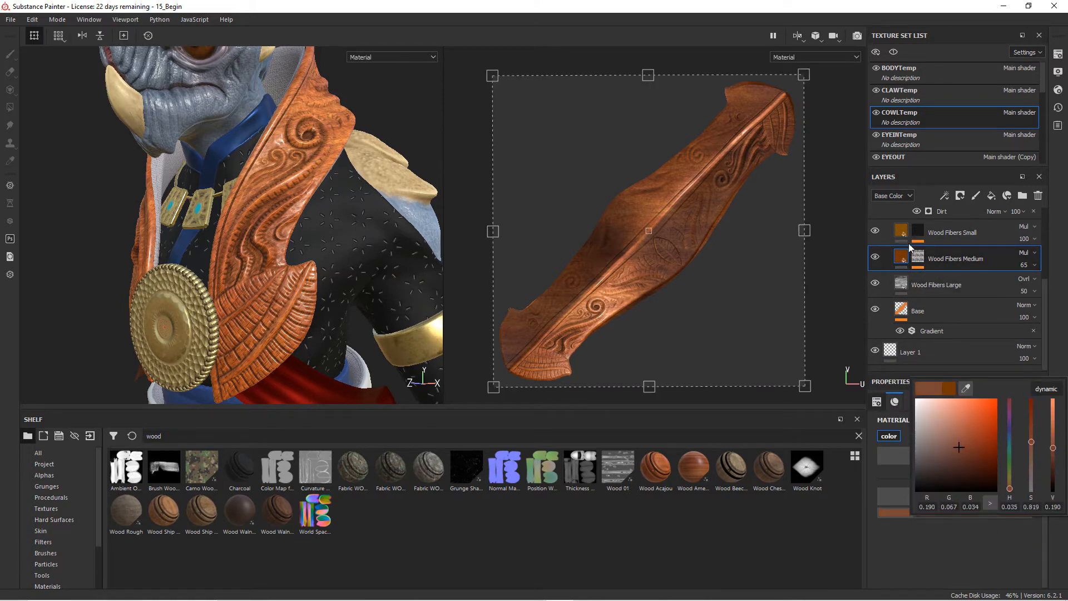
Step: Set the Wood Fibers Small base color to a less saturated brown (R 0.228, G 0.098, B 0.032)
left_click(902, 227)
left_click(966, 512)
left_click(963, 440)
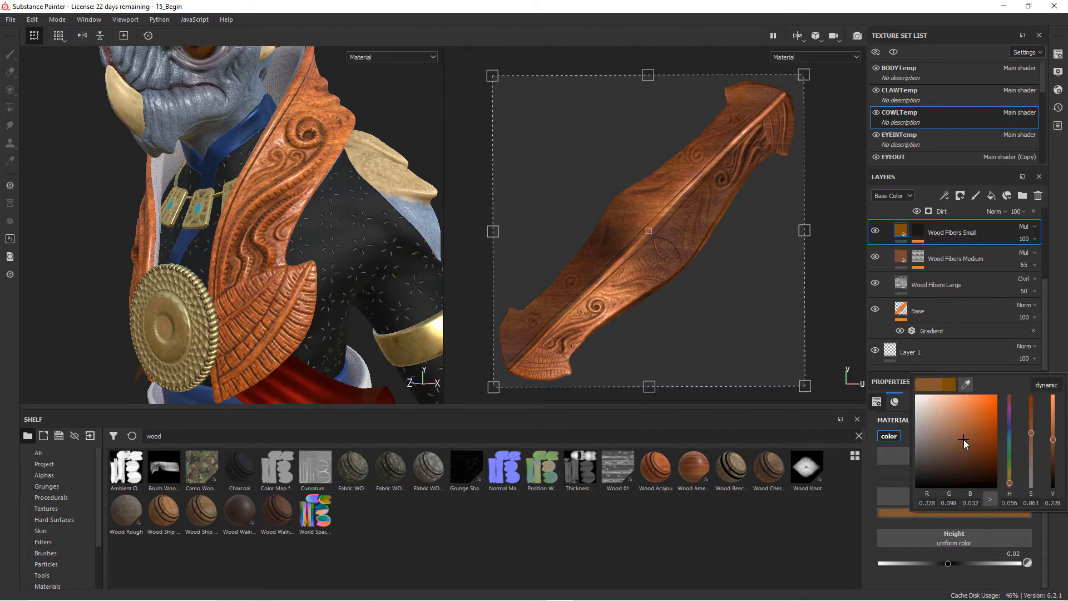
Step: Desaturate both colors of the Base layer's Gradient filter, bringing Color 1 to a saturation of 0.491
left_click(934, 332)
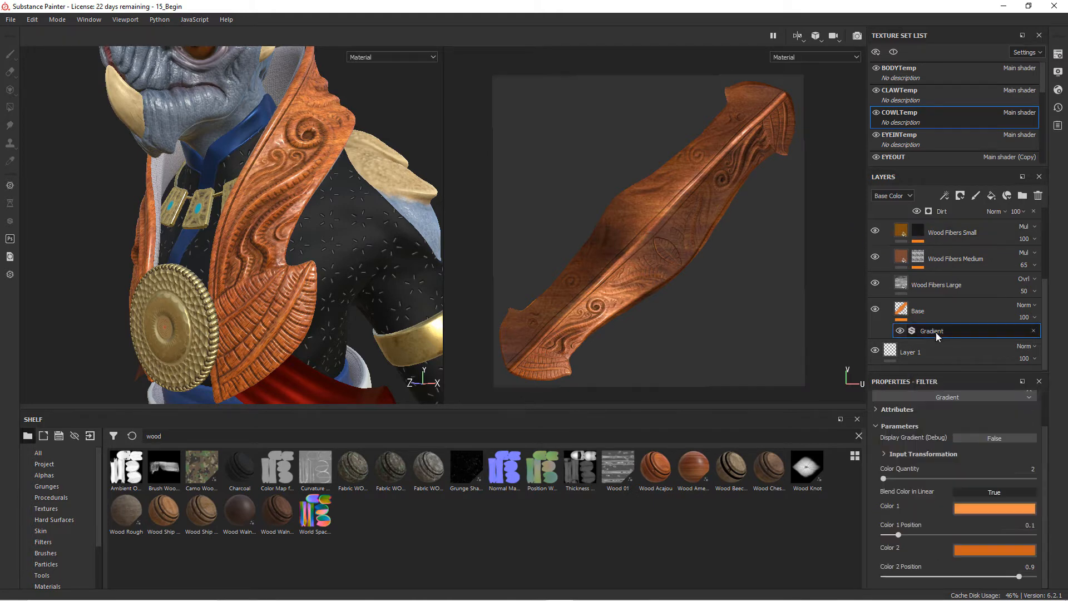
left_click(988, 553)
left_click_drag(1031, 449, 1032, 479)
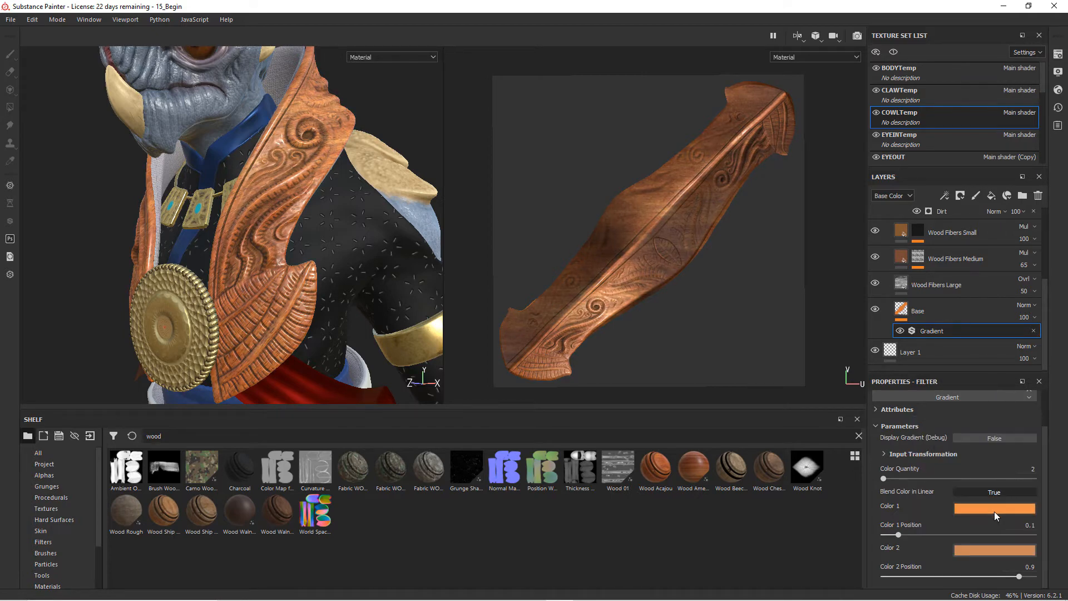
left_click(993, 508)
left_click_drag(1031, 430, 1031, 441)
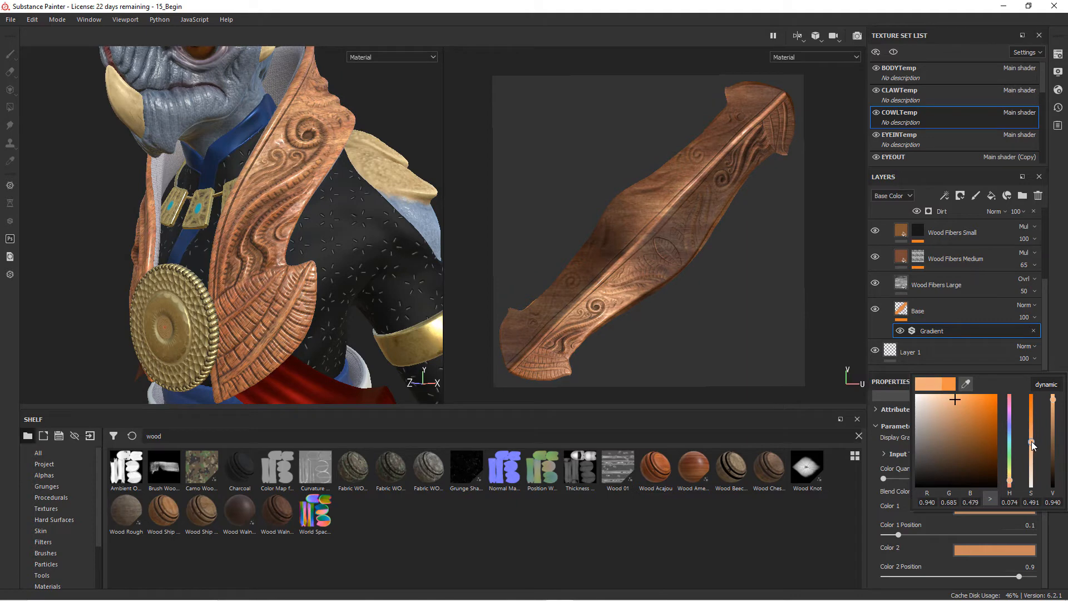
Step: Set the UV scale of the Wood Fibers 1 fill in the Wood Fibers Medium mask to 5
left_click_drag(365, 250, 344, 225, "alt")
left_click(918, 256)
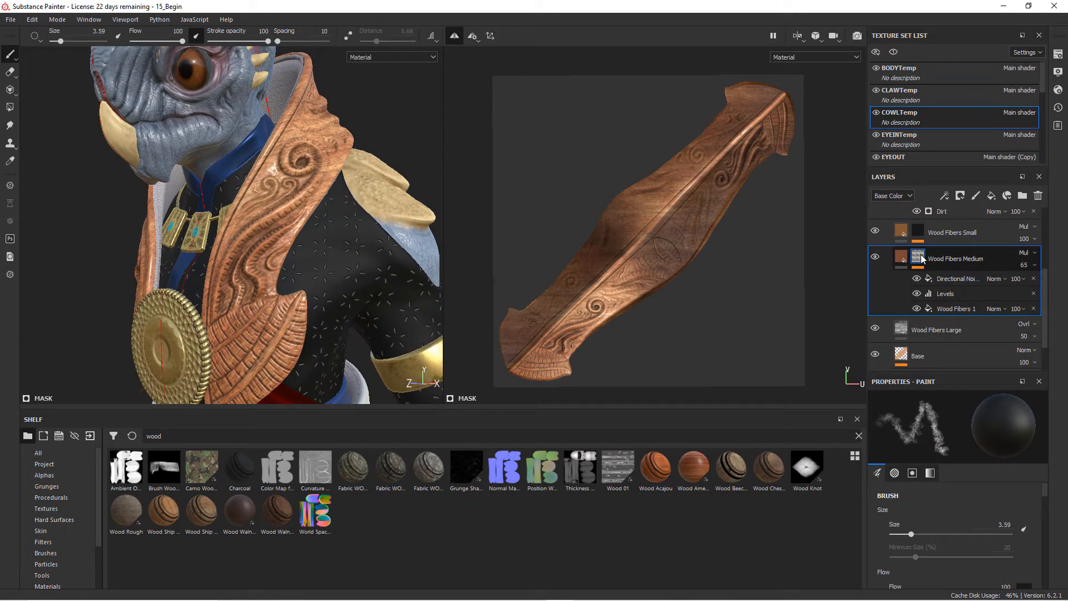
left_click(945, 309)
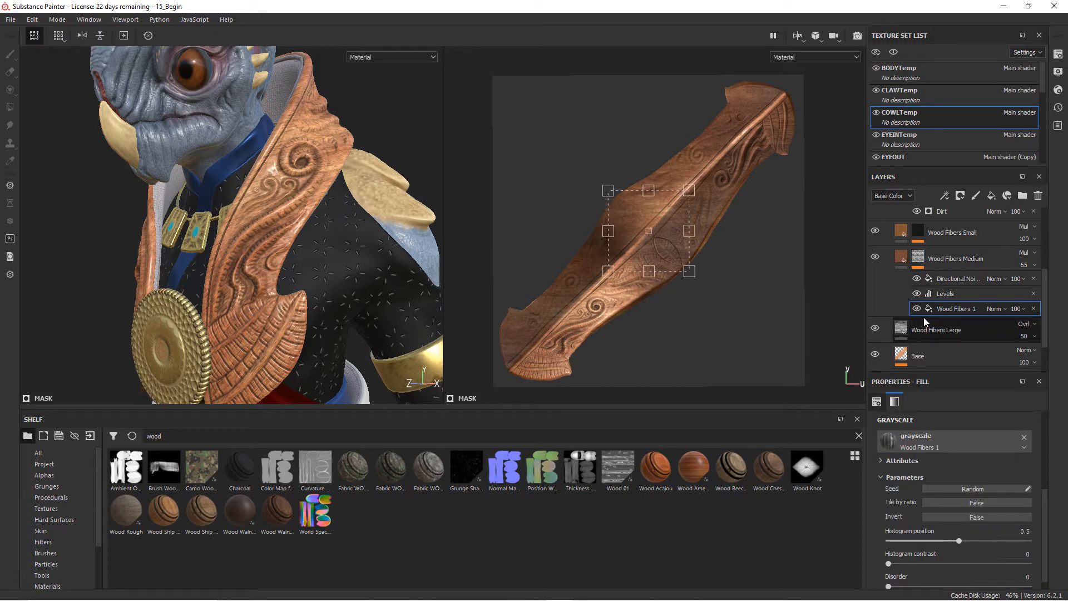
scroll(966, 509, "up", 3)
left_click(953, 481)
type("5")
key("Return")
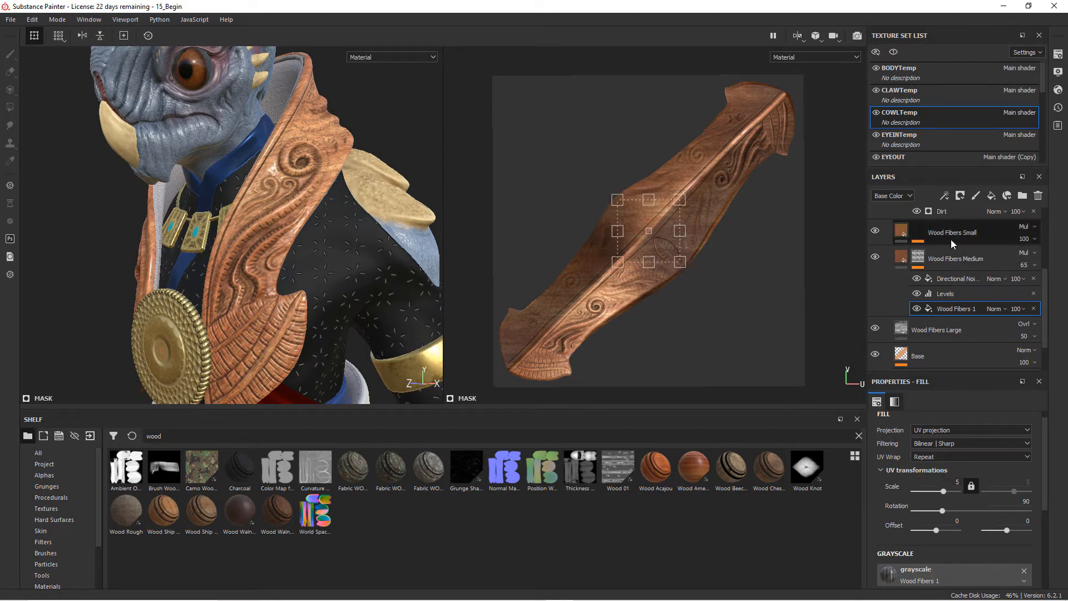
Step: Open the wood_pattern_01 fill in the Wood Fibers Small mask and inspect the cowl on the whole upper body
left_click(918, 232)
left_click(954, 284)
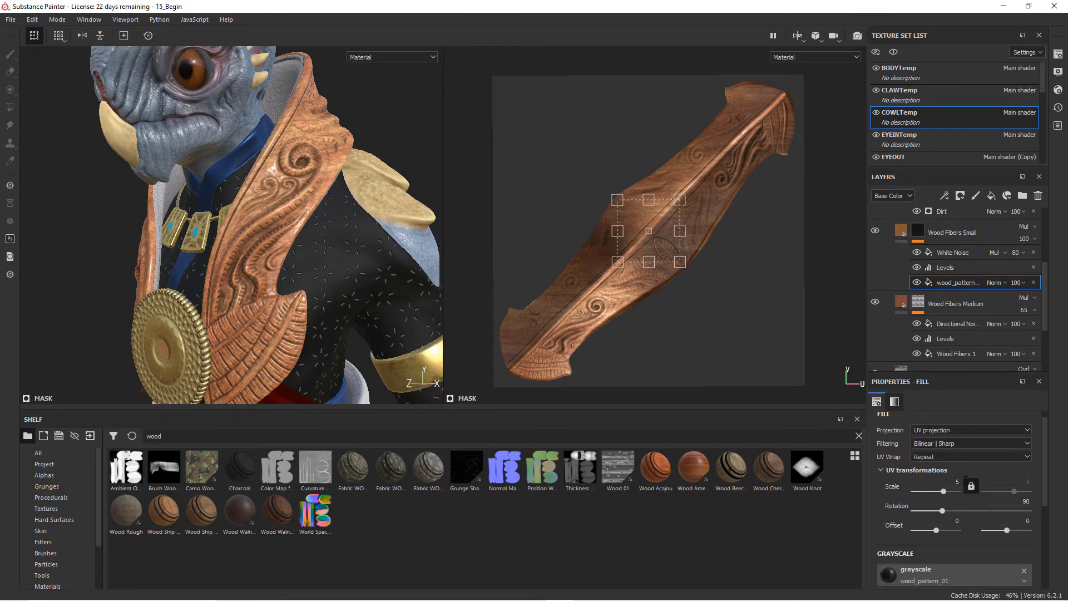
mouse_move(209, 180)
left_mouse_down("alt")
mouse_move(279, 183)
mouse_move(228, 184)
left_mouse_up("alt")
right_click_drag(228, 184, 267, 209, "alt")
mouse_move(267, 209)
left_mouse_down("alt")
mouse_move(311, 192)
mouse_move(345, 194)
mouse_move(273, 214)
left_mouse_up("alt")
Step: Set the Dirt Level of the Dirt layer's mask generator to 0.72 and collapse the Wood Acajou folder
scroll(1015, 282, "up", 4)
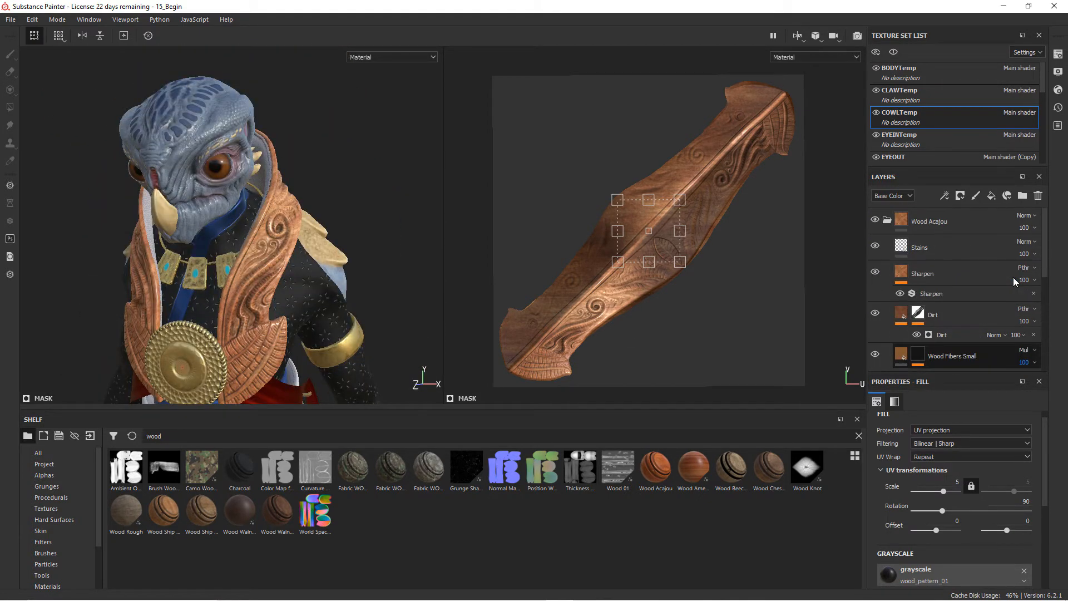
left_click(937, 336)
left_click_drag(995, 438, 989, 437)
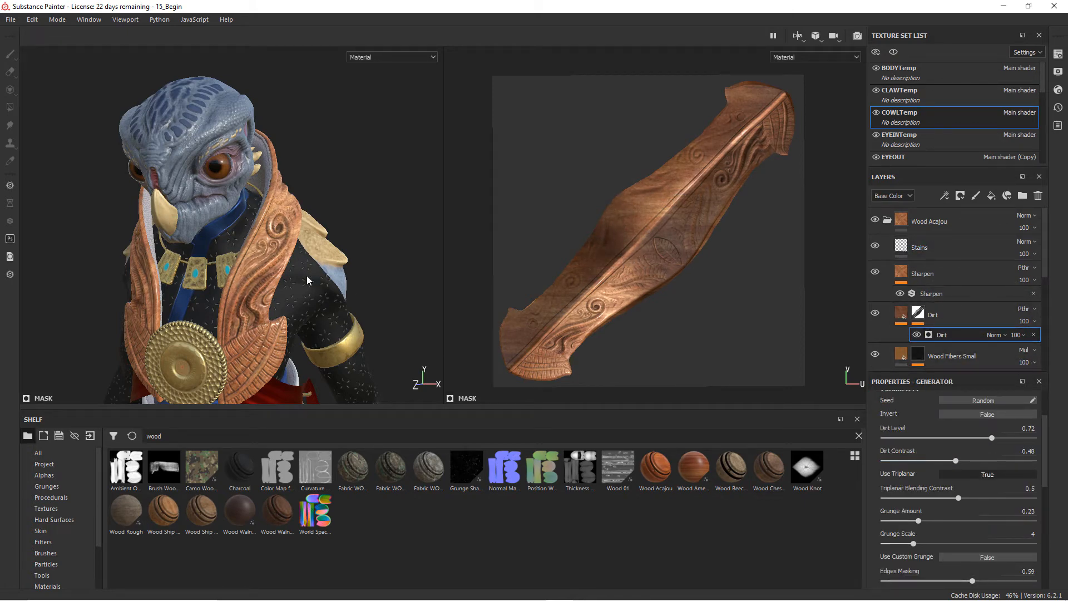
left_click(887, 220)
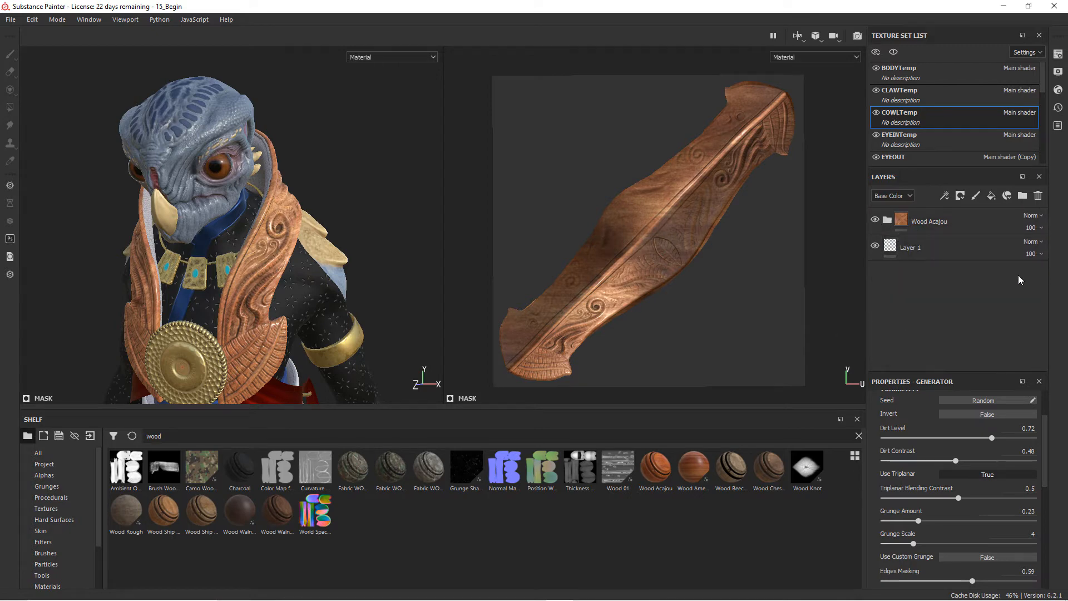
Step: Add a fill layer and place it above the collapsed Wood Acajou folder
left_click(991, 196)
left_click_drag(926, 315, 937, 211)
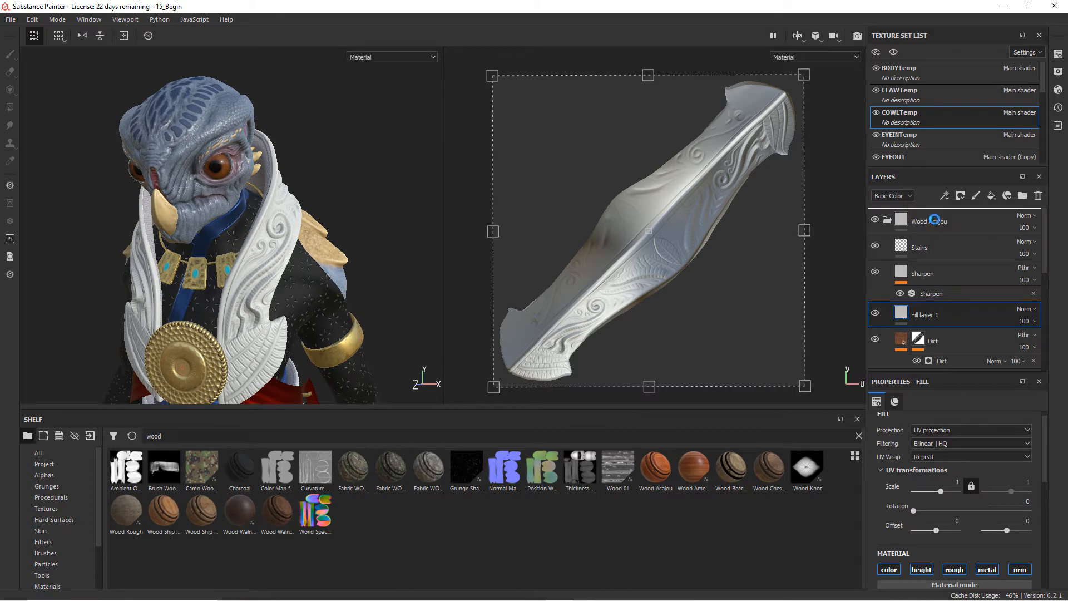
left_click(887, 247)
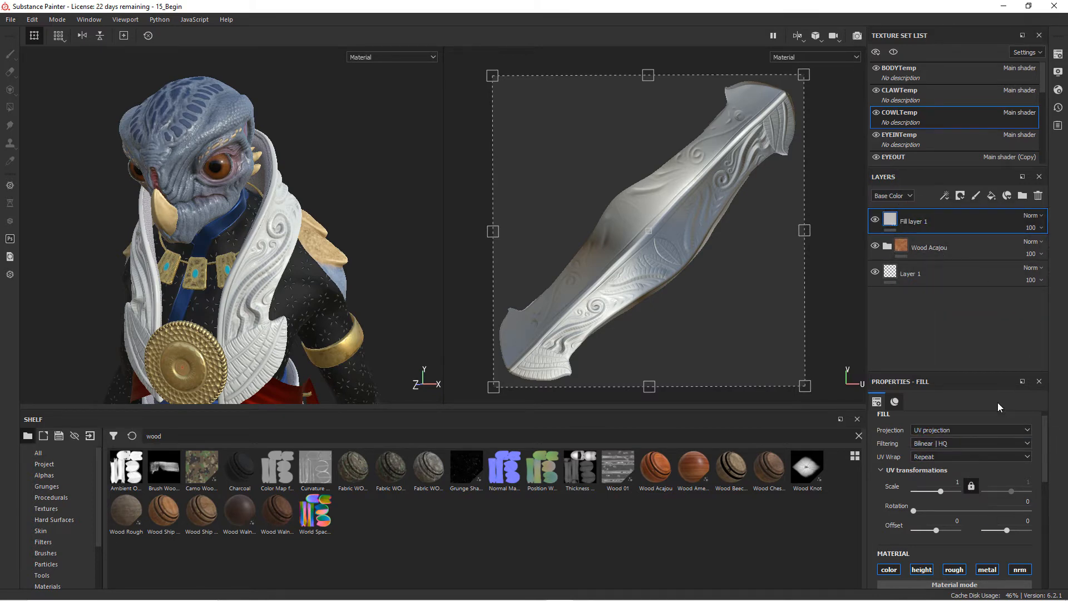
Step: Assign the COWLTemp mesh curvature map to the new fill layer's base color
scroll(1014, 481, "down", 3)
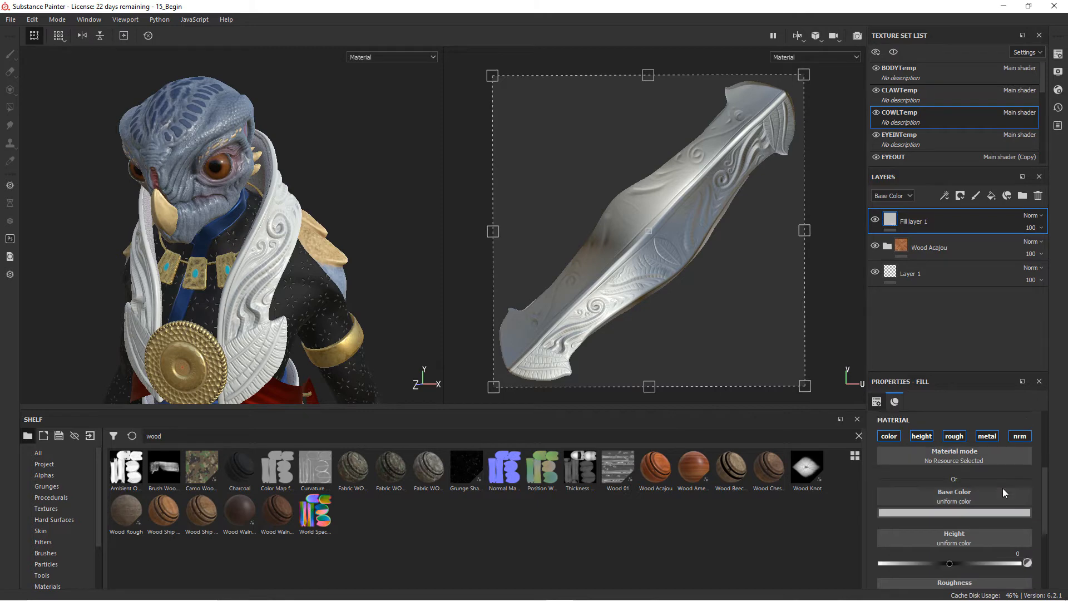
scroll(1002, 488, "down", 2)
left_click(945, 462)
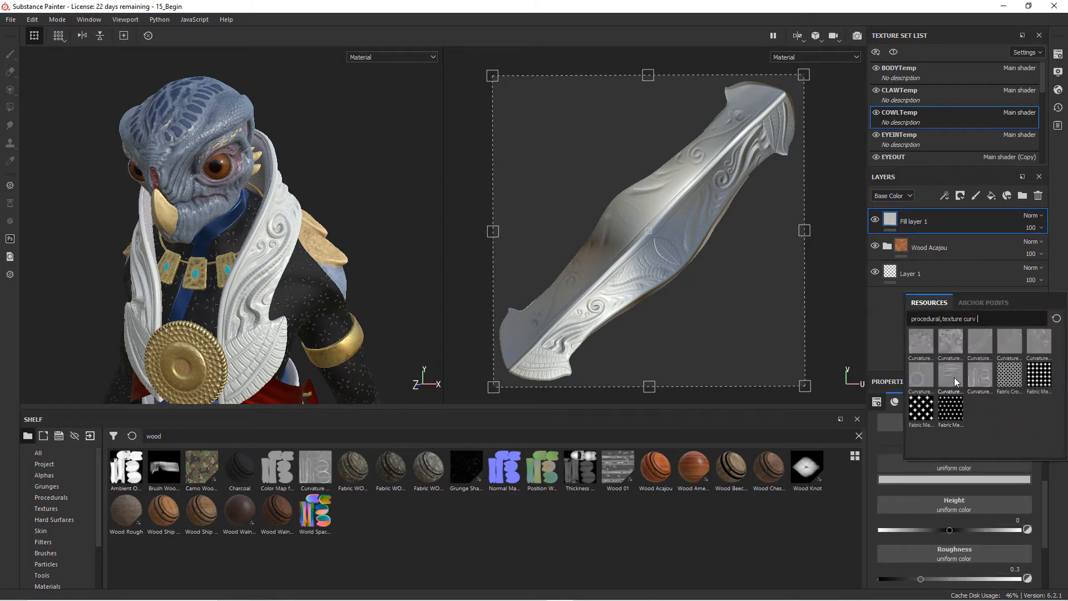
left_click(975, 340)
Step: Blend the curvature fill layer with Multiply at 36 opacity and view the cowl up close
left_click(1031, 215)
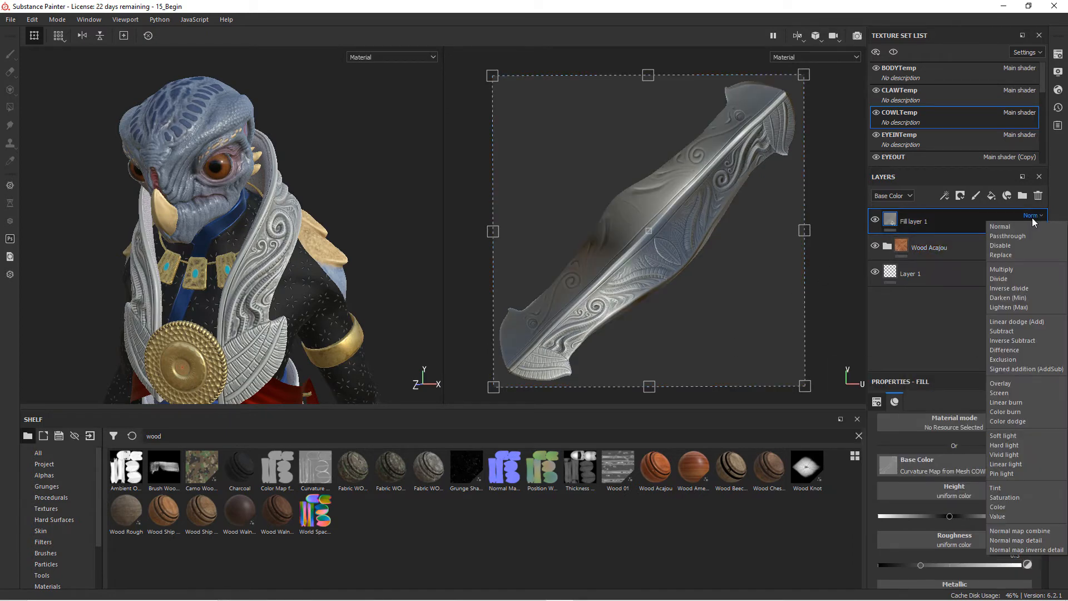
left_click(1014, 270)
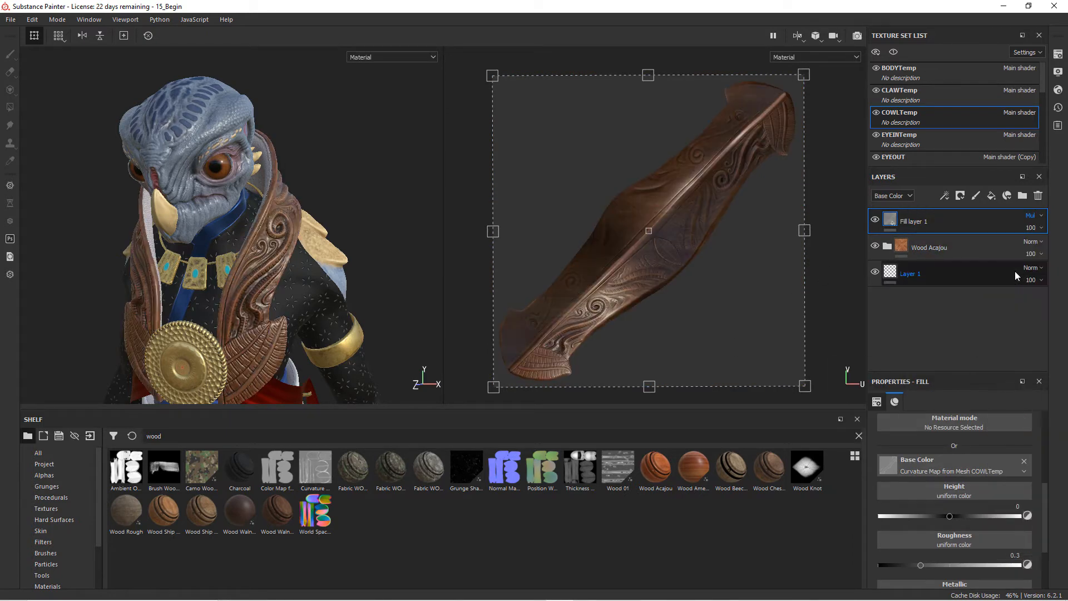
left_click(1031, 228)
left_click_drag(1033, 248, 1033, 248)
left_click_drag(328, 250, 289, 250, "alt")
right_click_drag(289, 250, 356, 256, "alt")
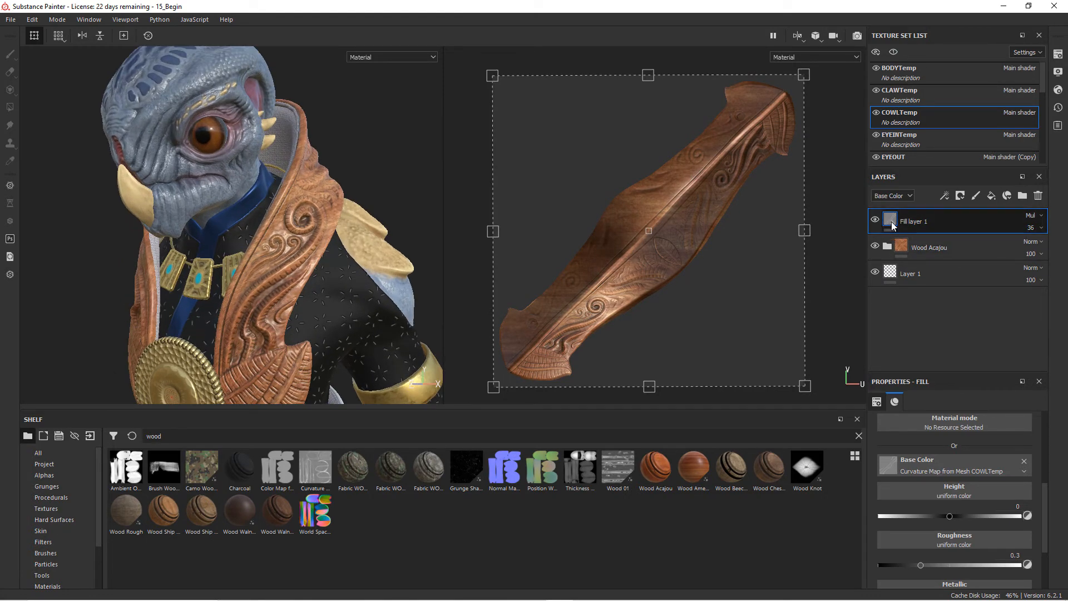
Step: Turn off the curvature fill layer's height, rough, metal and nrm channels, leaving only color, and inspect the cowl from several angles
scroll(940, 479, "up", 3)
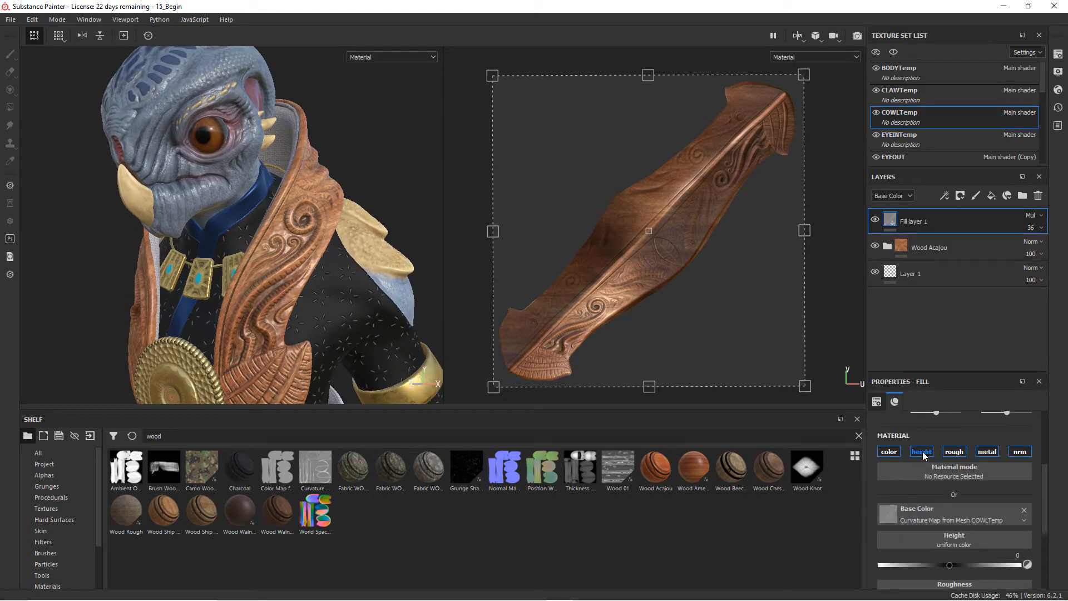
left_click(922, 451)
left_click(954, 451)
left_click(987, 451)
left_click(1020, 452)
mouse_move(301, 281)
left_mouse_down("alt")
mouse_move(329, 282)
mouse_move(320, 284)
left_mouse_up("alt")
middle_click_drag(325, 282, 379, 146, "alt")
left_click_drag(379, 145, 367, 166, "alt")
right_click_drag(365, 172, 290, 254, "alt")
mouse_move(298, 223)
middle_mouse_down("alt")
mouse_move(305, 318)
mouse_move(301, 217)
middle_mouse_up("alt")
right_click_drag(301, 217, 285, 229, "alt")
middle_click_drag(285, 229, 243, 228, "alt")
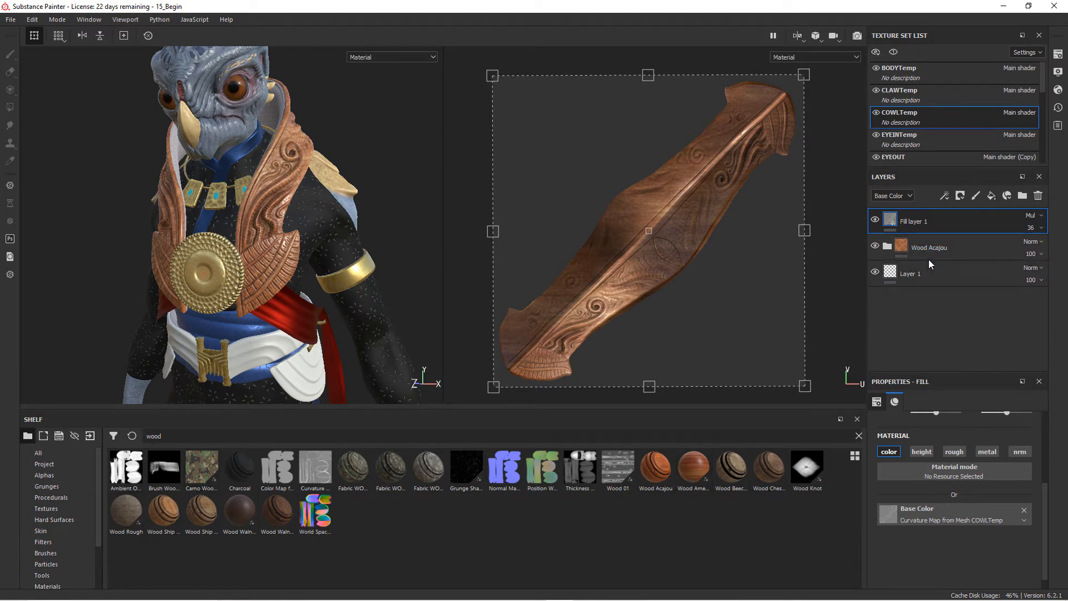
Step: Rename the Wood Acajou folder to WoodEdited and create a smart material from it
left_click(975, 248)
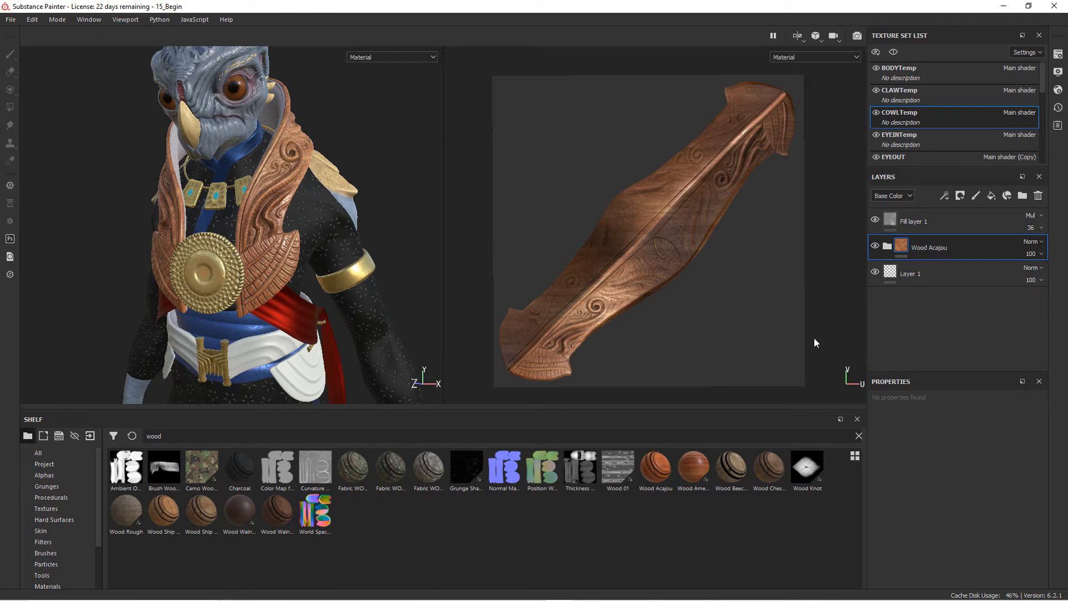
double_click(942, 250)
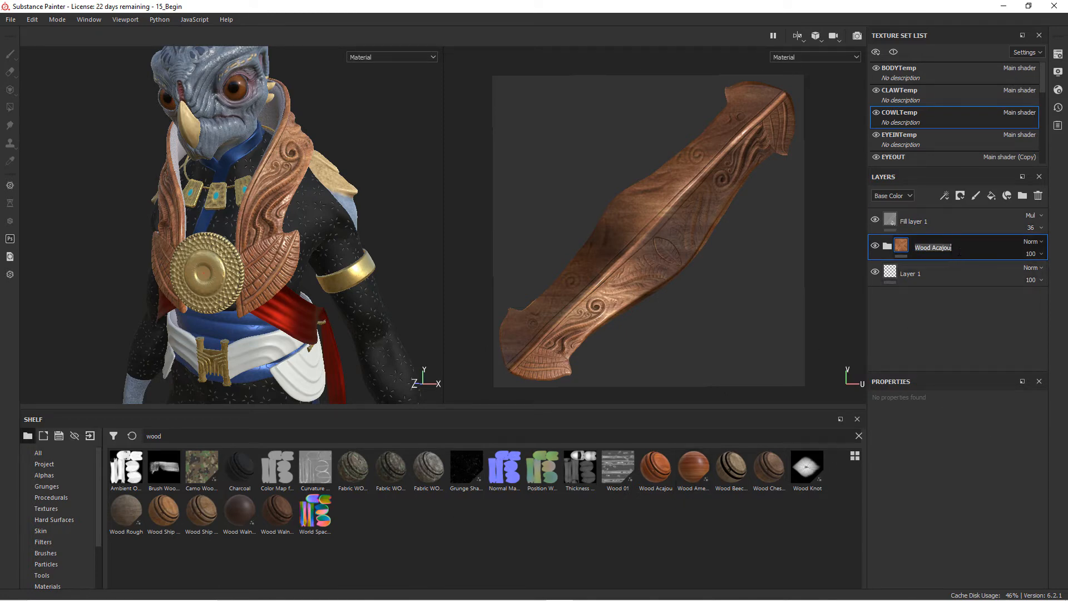
type("WoodEdited")
key("Return")
right_click(959, 252)
left_click(972, 316)
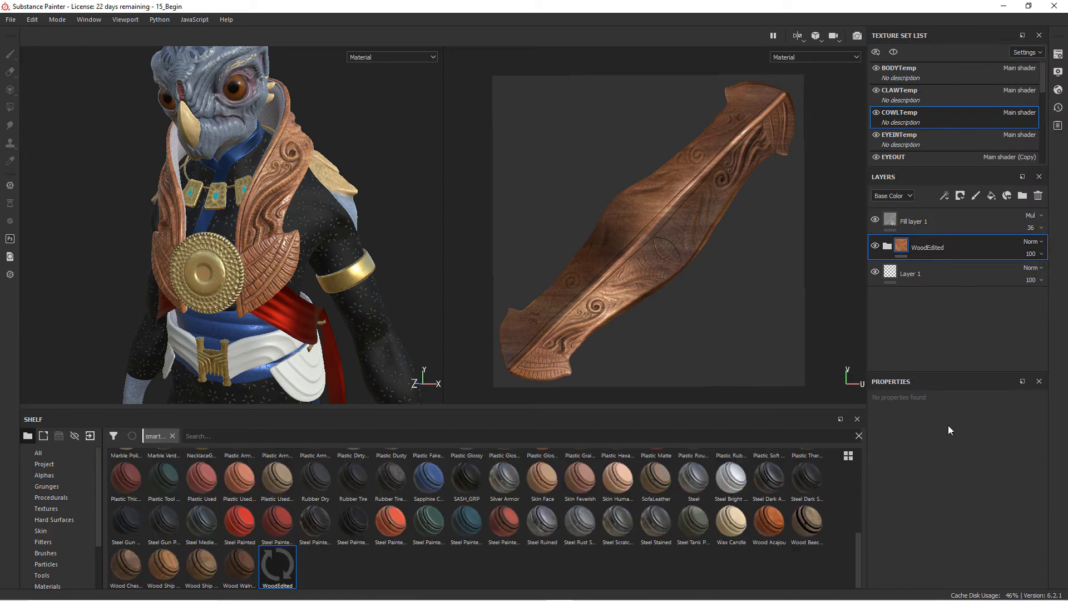
Step: Switch to the WOODTemp texture set and apply the WoodEdited smart material above Layer 1
scroll(973, 117, "down", 4)
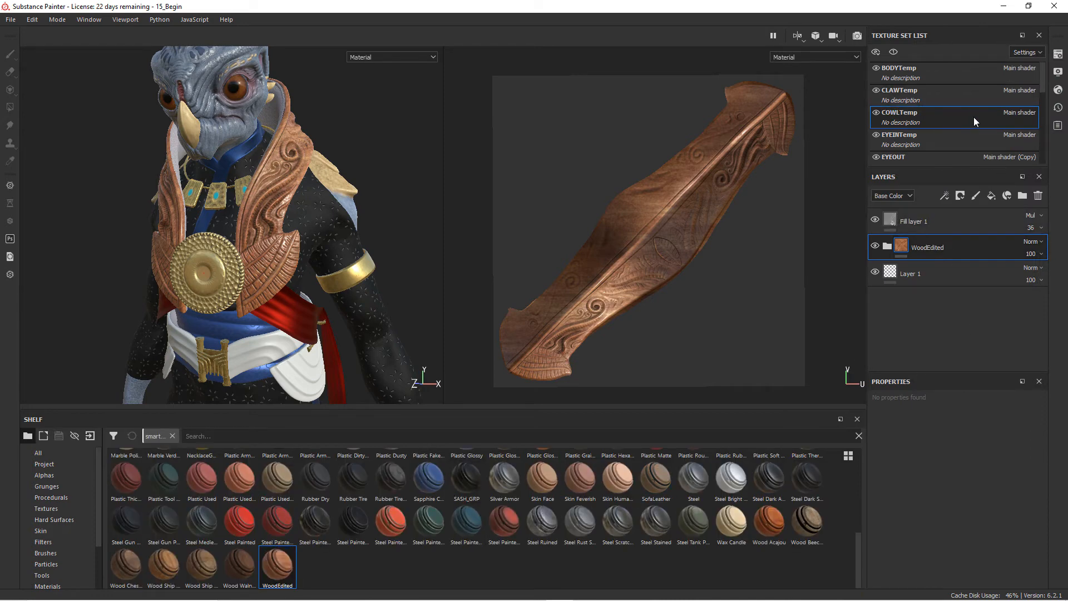
left_click(943, 141)
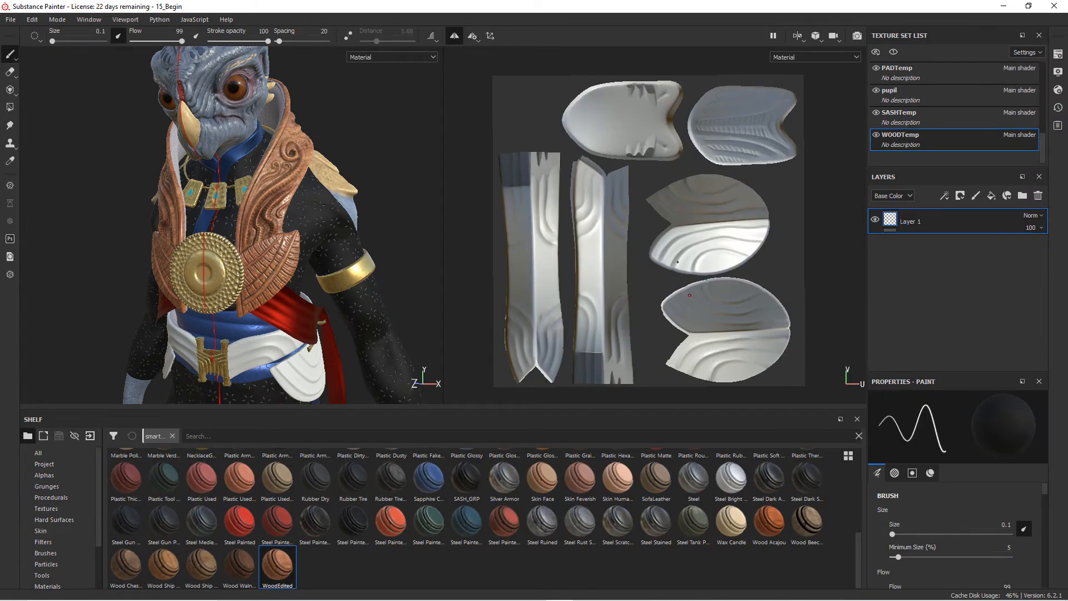
left_click_drag(277, 567, 932, 214)
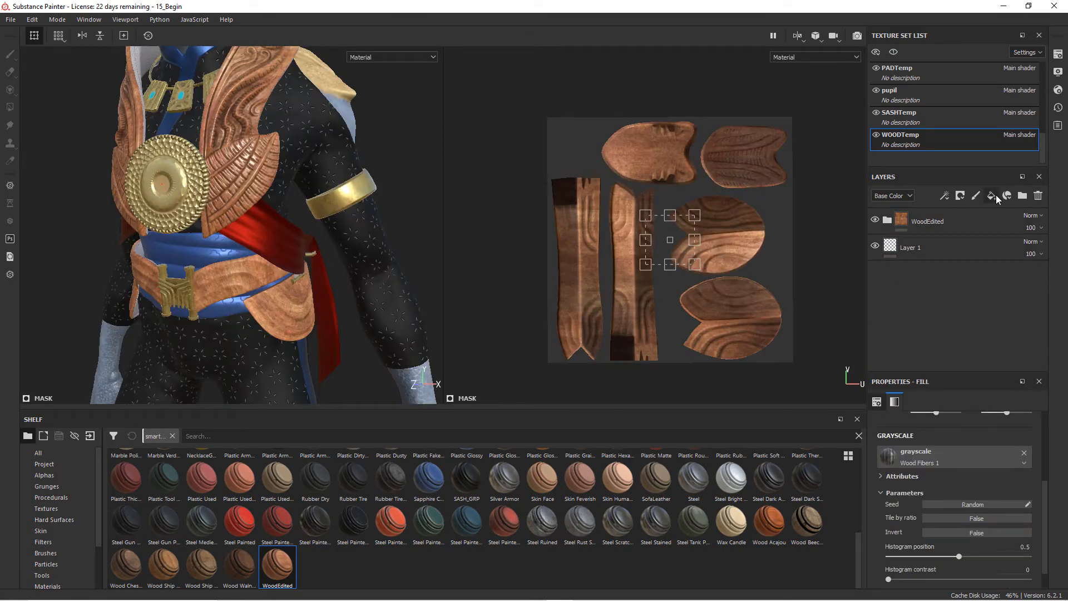
Step: Add a fill layer above WoodEdited and use the WOODTemp mesh curvature map as its base color
left_click(990, 198)
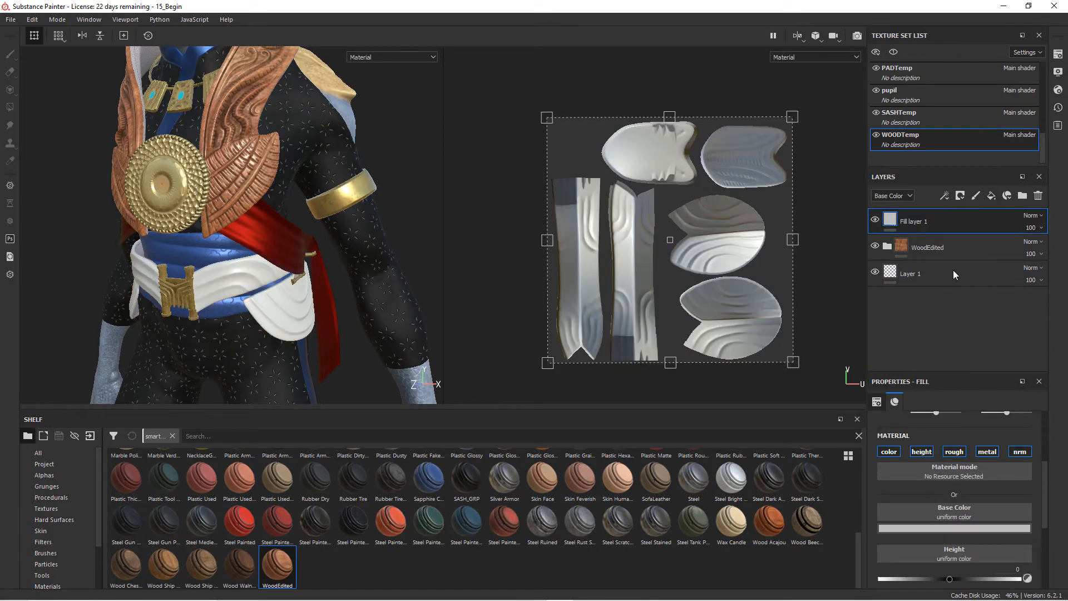
left_click(962, 513)
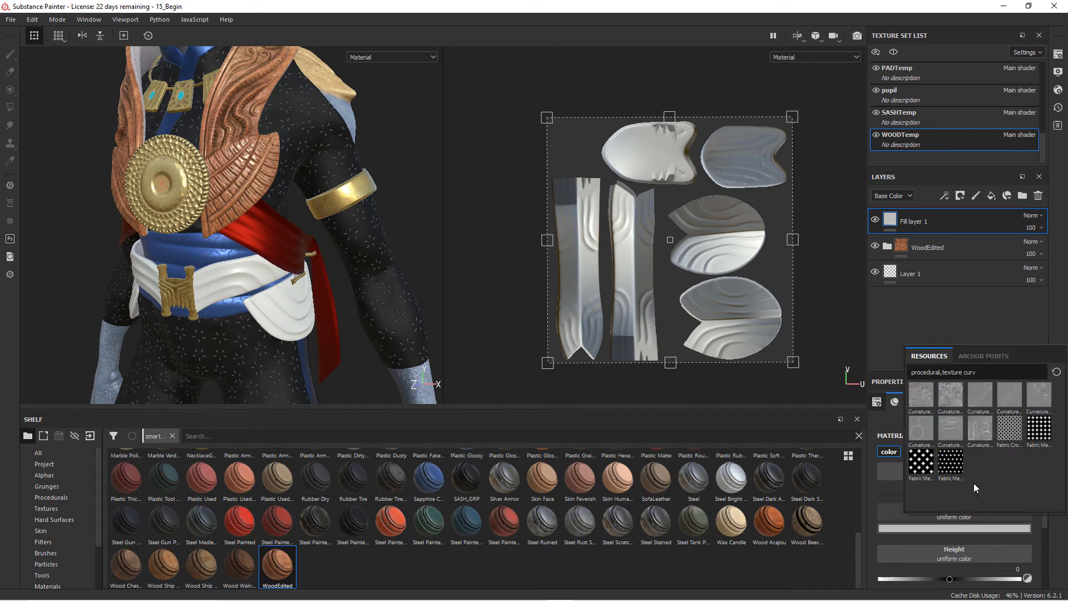
left_click(979, 429)
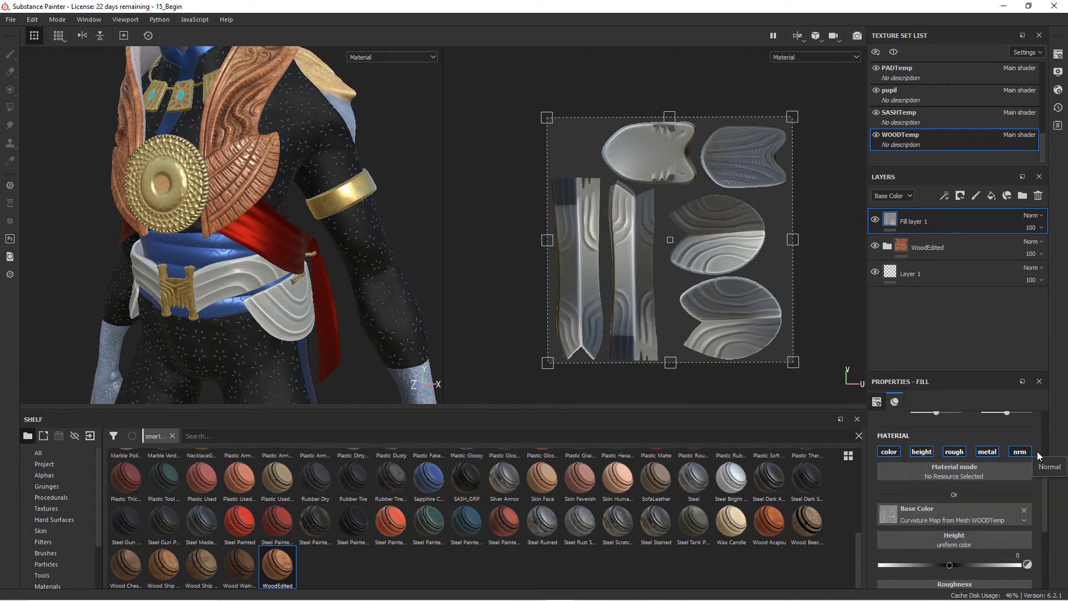
Step: Blend the curvature fill layer with Overlay at 69 opacity and view the wooden belt pieces up close
left_click(1033, 216)
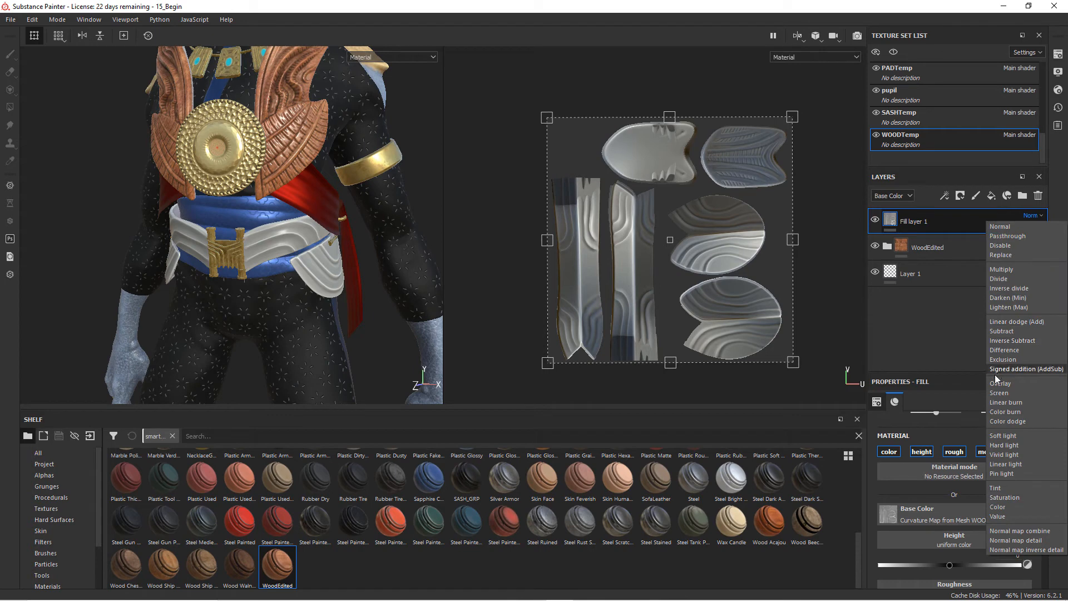
left_click(1000, 383)
left_click(1031, 227)
left_click_drag(1064, 249, 1048, 249)
left_click_drag(306, 265, 223, 271, "alt")
left_click_drag(341, 259, 380, 275, "alt")
middle_click_drag(329, 269, 301, 288, "alt")
right_click_drag(361, 286, 420, 311, "alt")
left_click_drag(350, 281, 318, 278, "alt")
right_click_drag(317, 281, 416, 298, "alt")
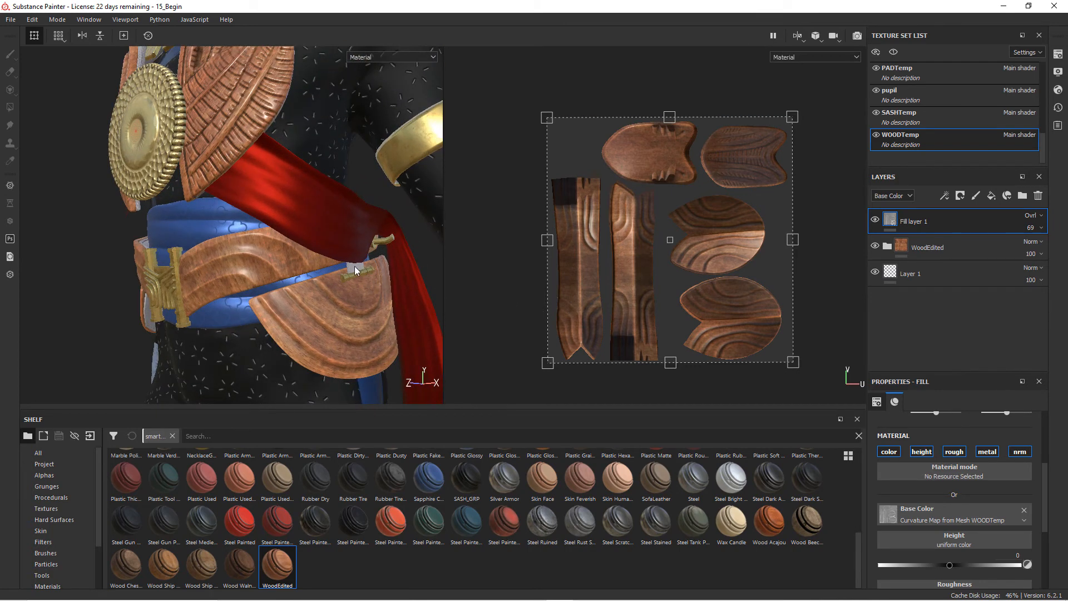
mouse_move(370, 281)
left_mouse_down("alt")
mouse_move(379, 278)
mouse_move(360, 268)
left_mouse_up("alt")
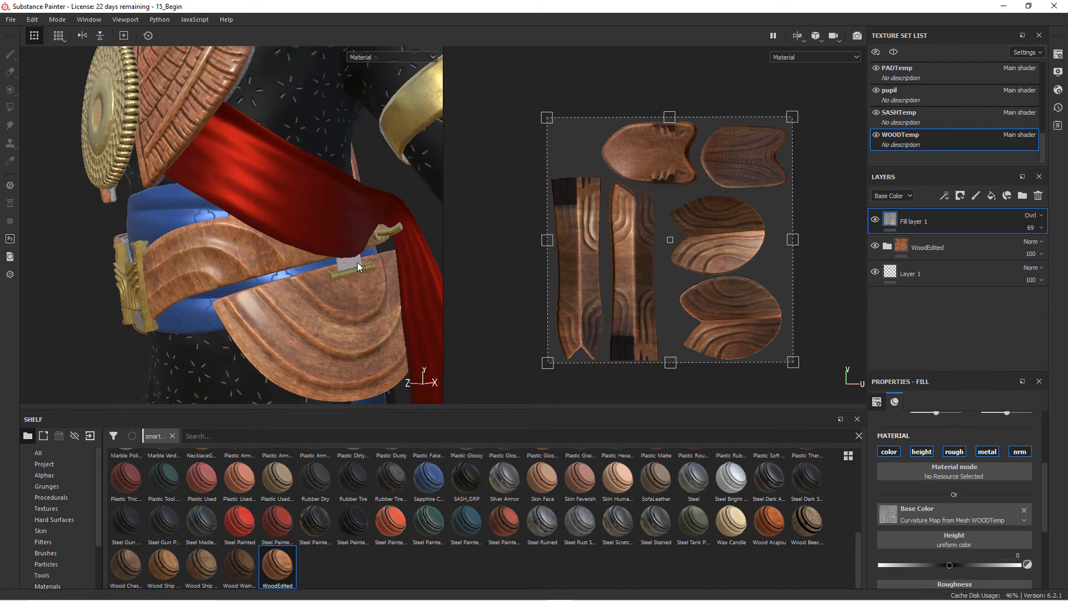
Step: Switch to the PADTemp texture set and add the Leather bag material as a layer above Fabric Rough
scroll(968, 122, "up", 5)
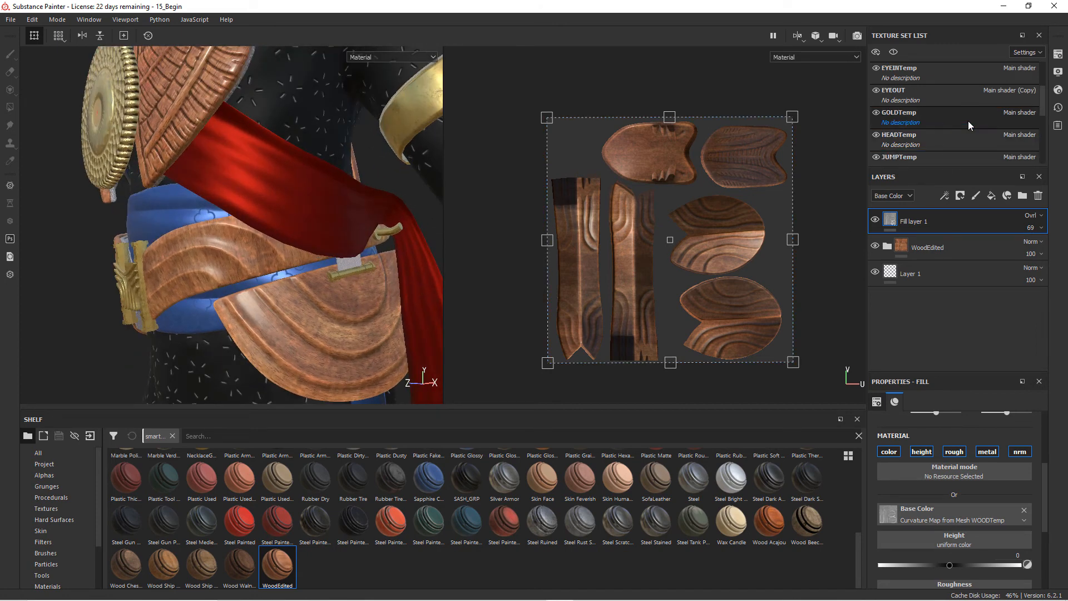
scroll(972, 130, "down", 3)
left_click(972, 135)
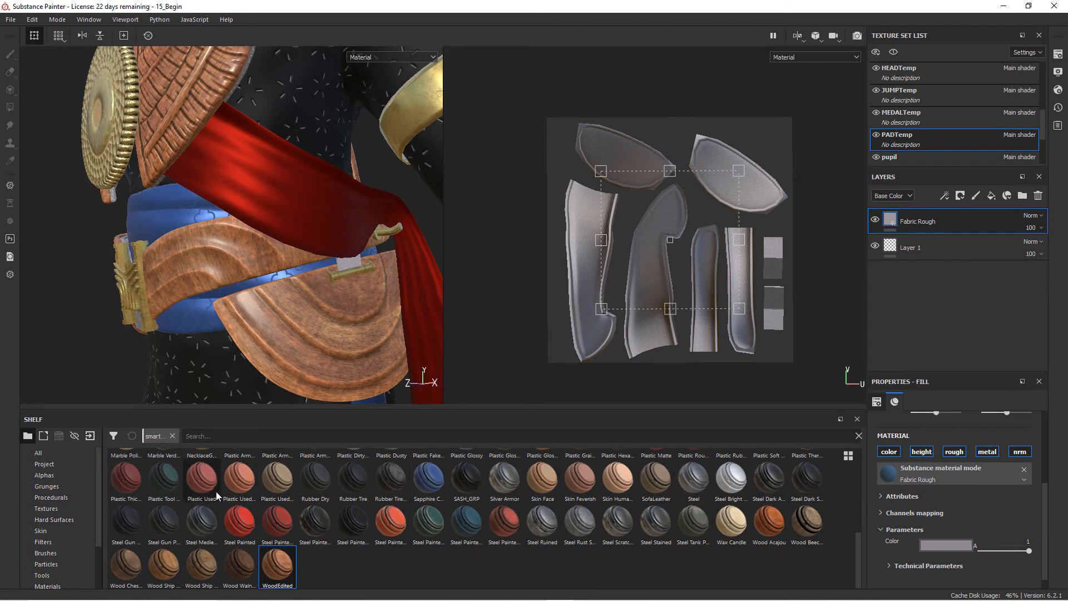
scroll(55, 553, "down", 3)
left_click(58, 541)
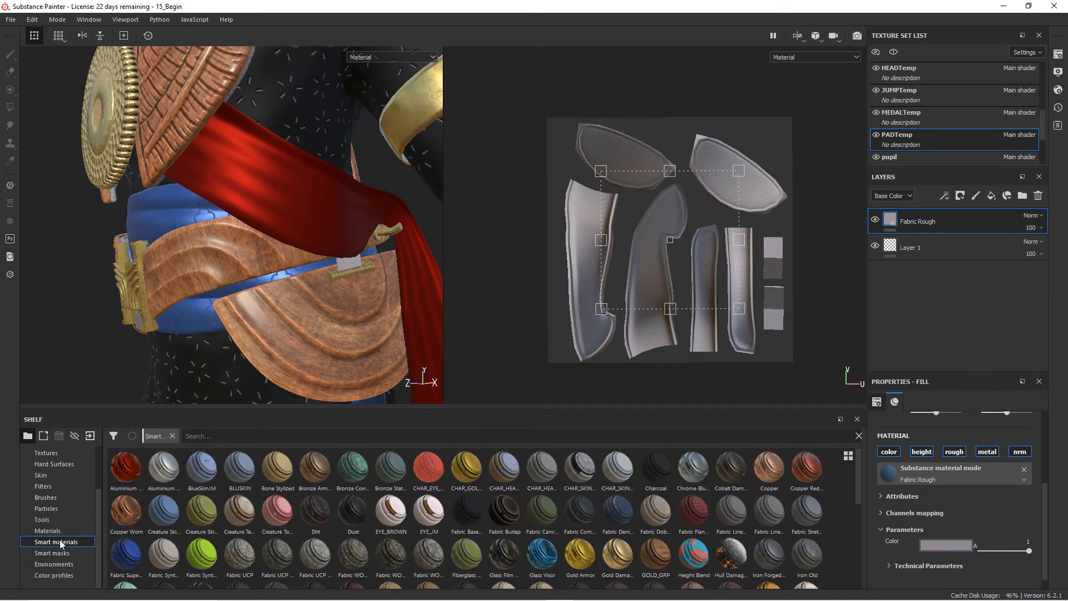
left_click(47, 530)
scroll(307, 496, "down", 5)
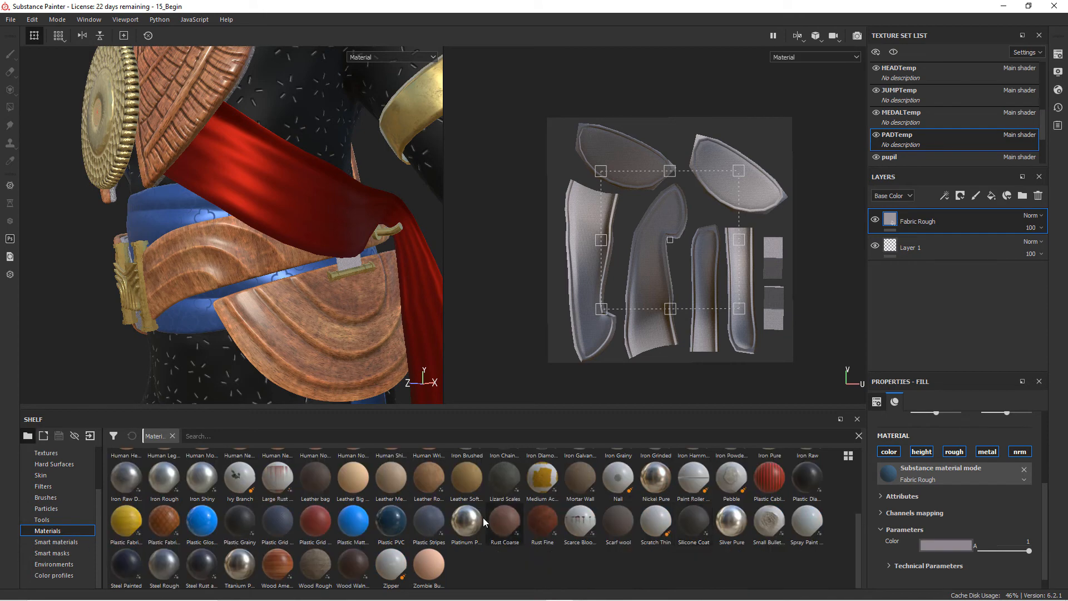
mouse_move(314, 478)
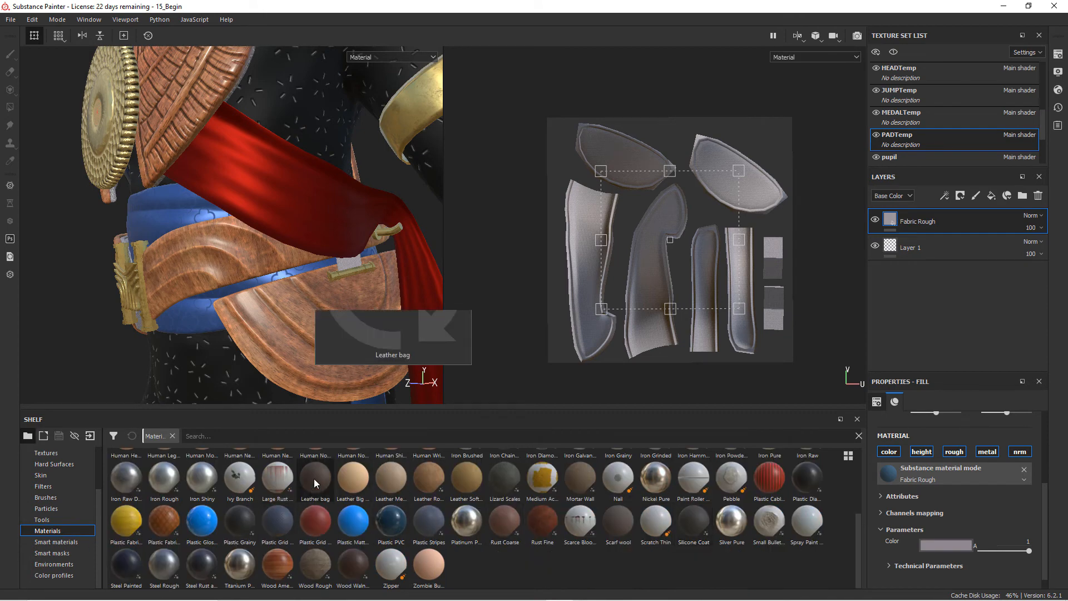
left_click_drag(998, 368, 943, 236)
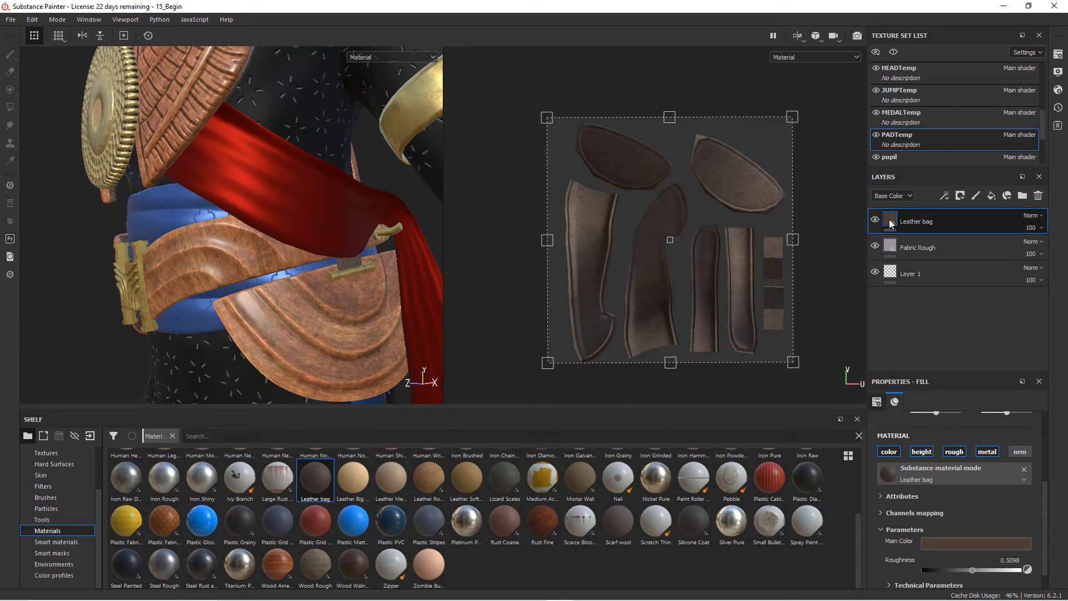
Step: Add a black mask to the Leather bag layer and reveal the leather only on the small strap pieces using UV chunk Polygon Fill
left_click(962, 197)
left_click(982, 220)
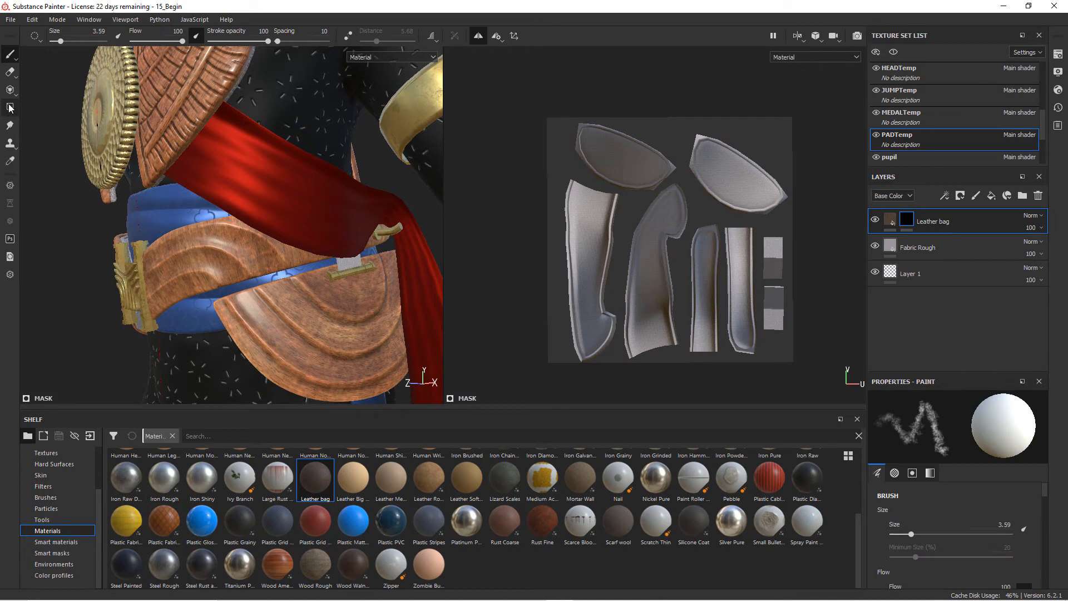
left_click(10, 107)
left_click_drag(873, 383, 720, 287)
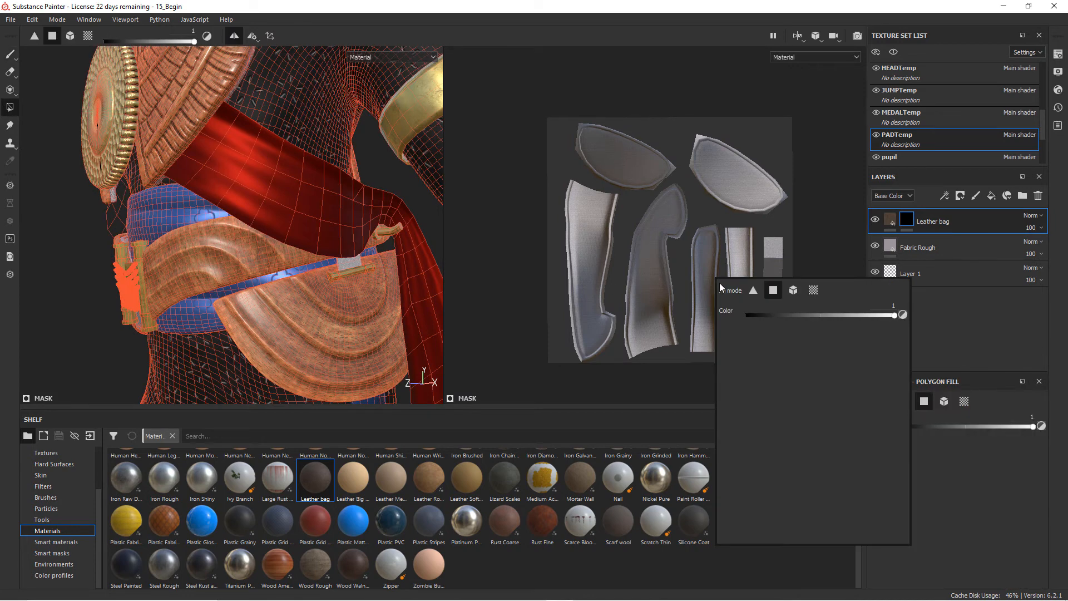
left_click(817, 295)
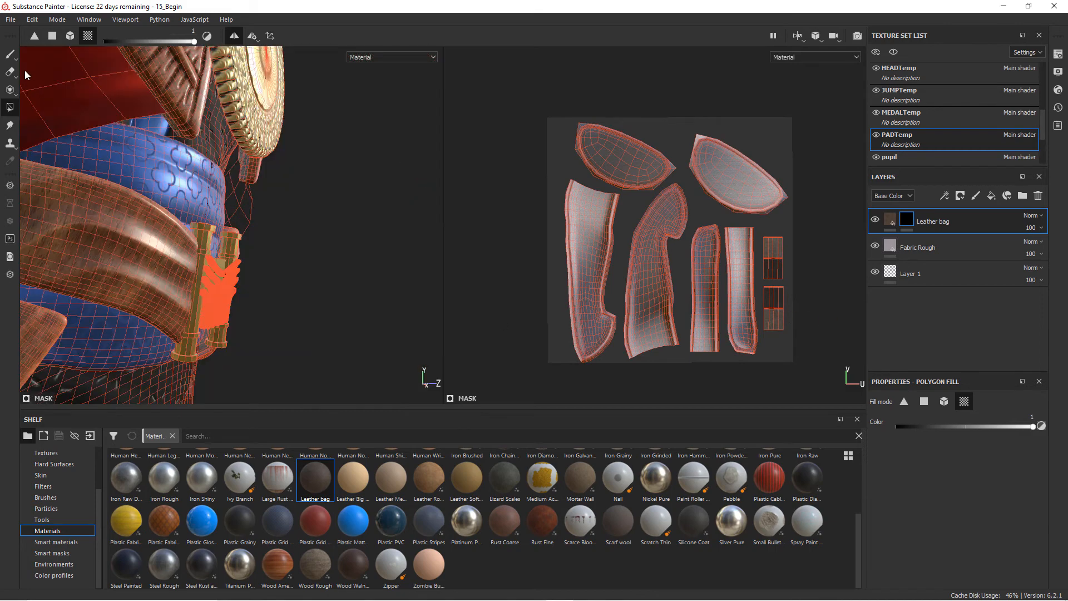
left_click(10, 54)
Step: Examine the belt, straps and cowl from several angles and distances, ending on a view of the full character
mouse_move(89, 111)
left_mouse_down("alt")
mouse_move(363, 211)
mouse_move(310, 217)
mouse_move(348, 272)
left_mouse_up("alt")
right_click_drag(348, 272, 267, 259, "alt")
left_click_drag(267, 259, 83, 249, "alt")
left_click_drag(325, 234, 291, 269, "alt")
right_click_drag(291, 269, 542, 318, "alt")
mouse_move(329, 210)
left_mouse_down("alt")
mouse_move(365, 290)
mouse_move(267, 295)
mouse_move(358, 286)
mouse_move(334, 251)
mouse_move(348, 210)
left_mouse_up("alt")
middle_click_drag(347, 210, 384, 186, "alt")
right_click_drag(384, 187, 167, 210, "alt")
middle_click_drag(289, 240, 222, 206, "alt")
left_click_drag(223, 206, 245, 223, "alt")
right_click_drag(223, 251, 237, 259, "alt")
left_click_drag(237, 258, 278, 257, "alt")
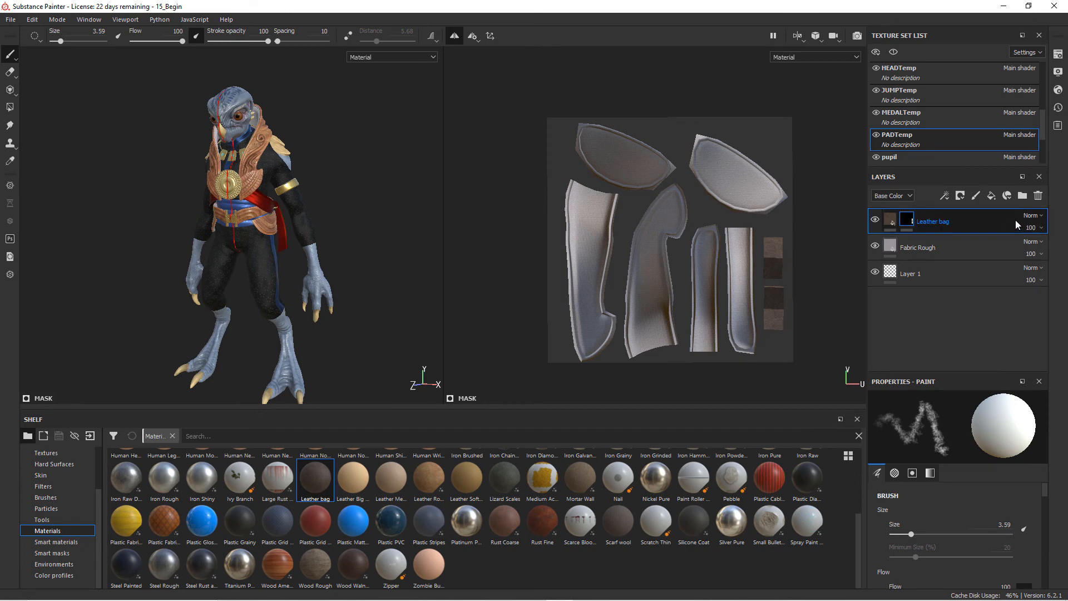